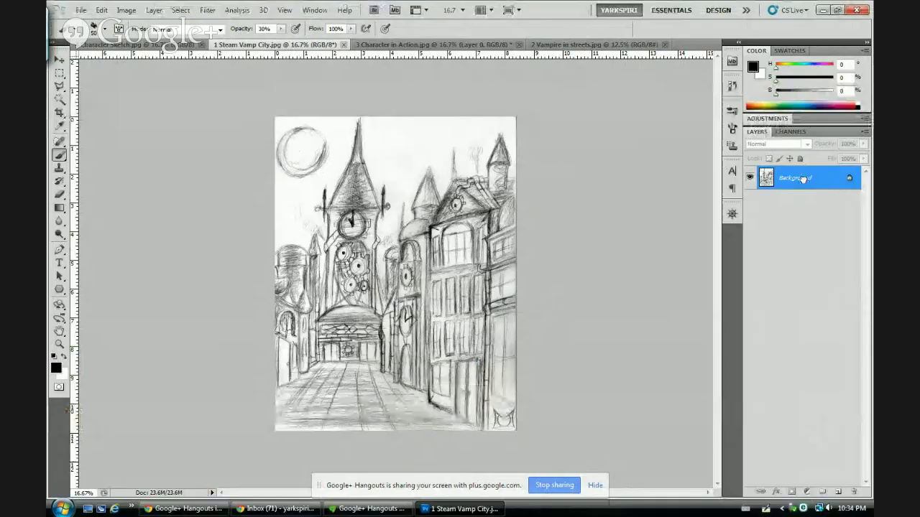
- Convert the Background into a regular layer and widen the canvas to about 14 inches, keeping the drawing centred
double_click(796, 179)
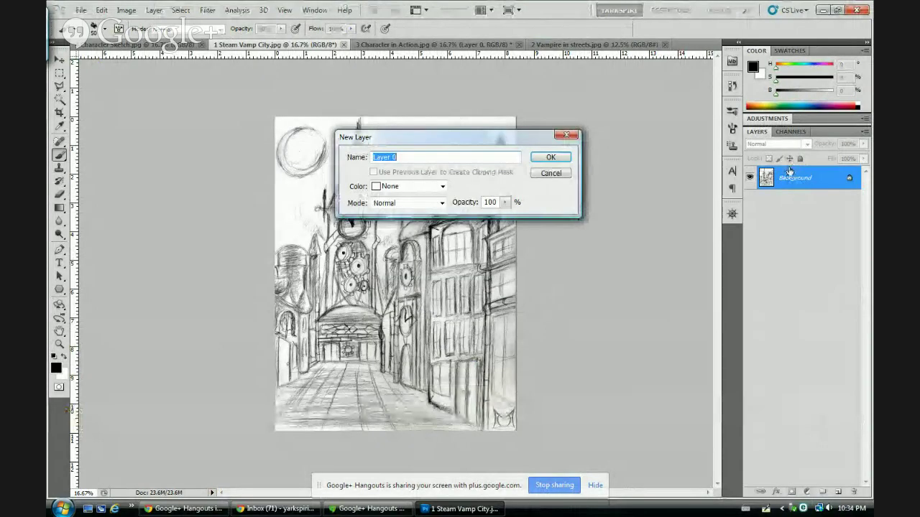
key(Return)
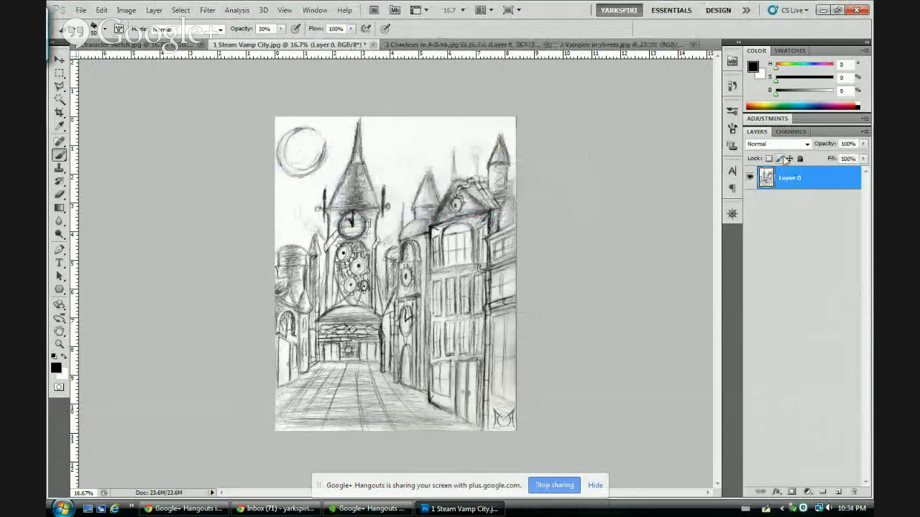
key(ctrl+alt+c)
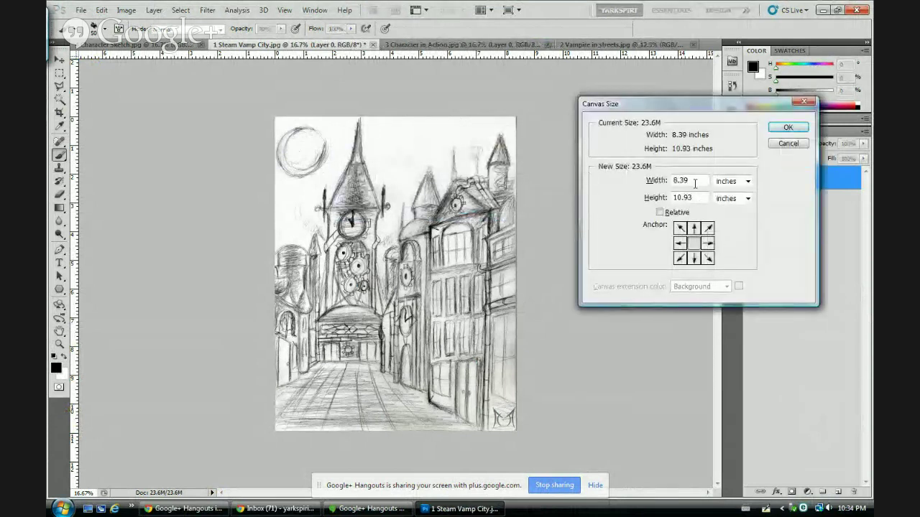
click(695, 179)
double_click(695, 180)
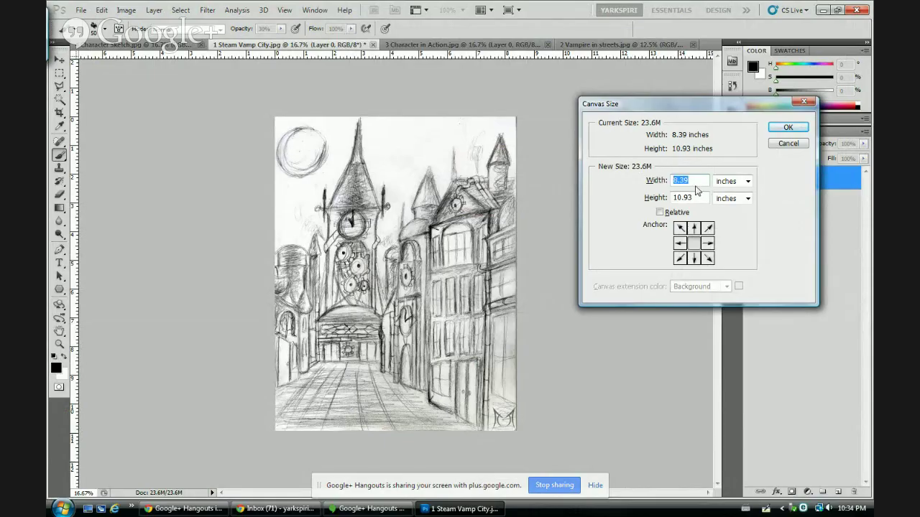
text(1)
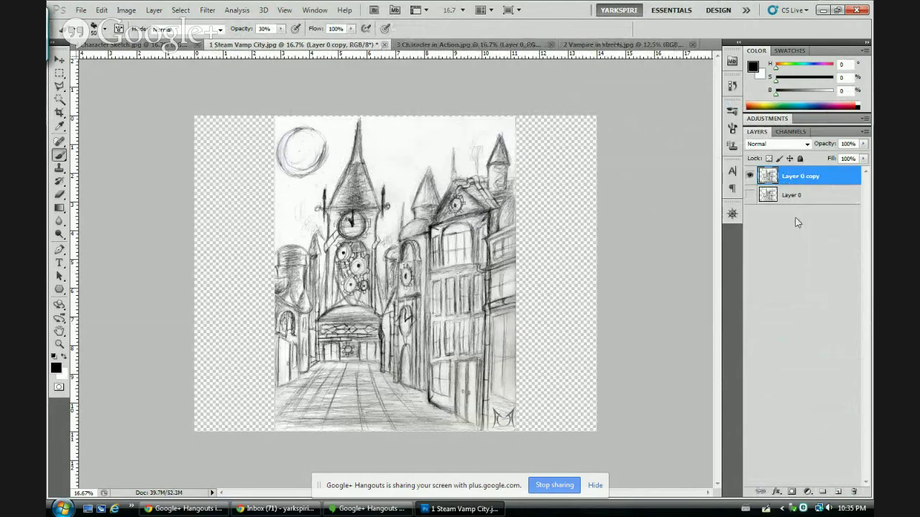
- Add a white-filled layer between Layer 0 and its copy, and hide the screen-sharing notice
click(796, 205)
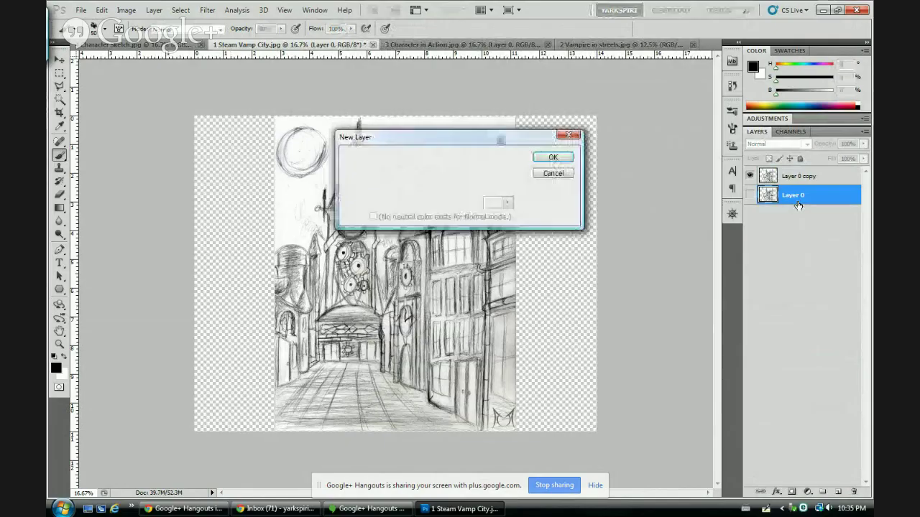
key(Return)
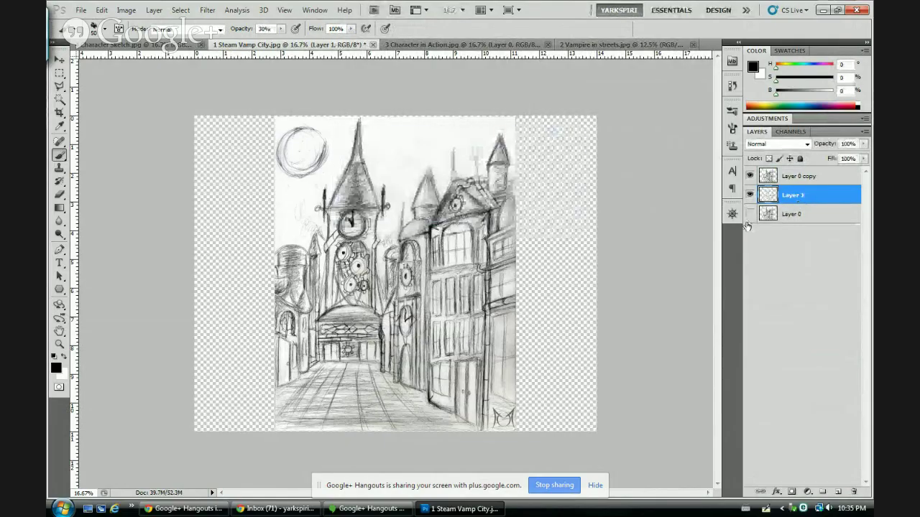
key(x)
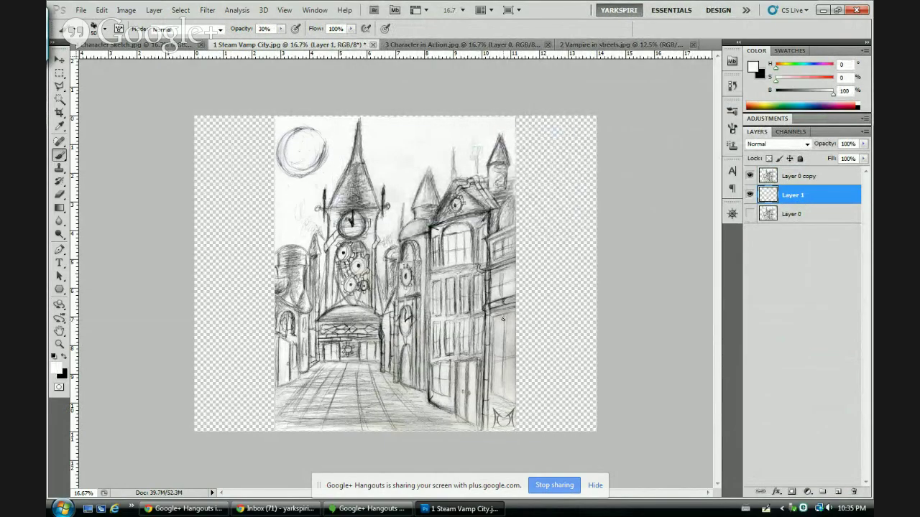
key(shift+F5)
key(Return)
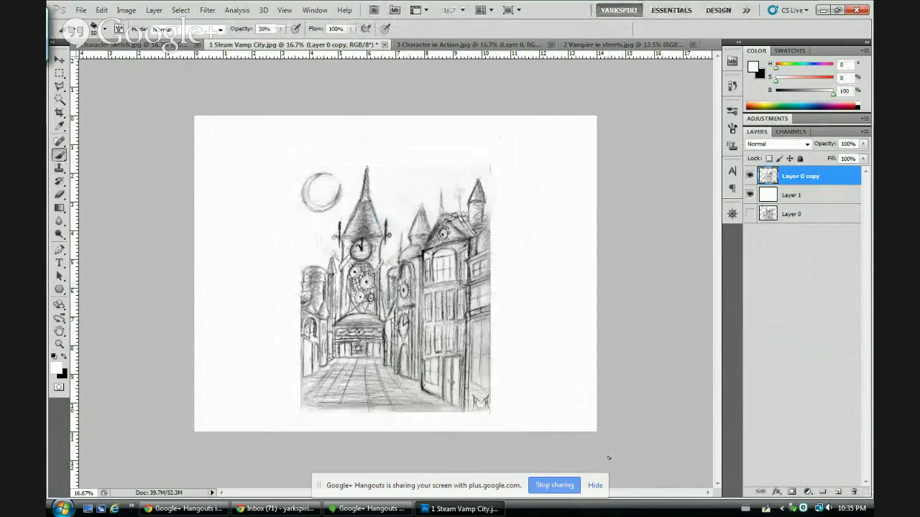
click(600, 486)
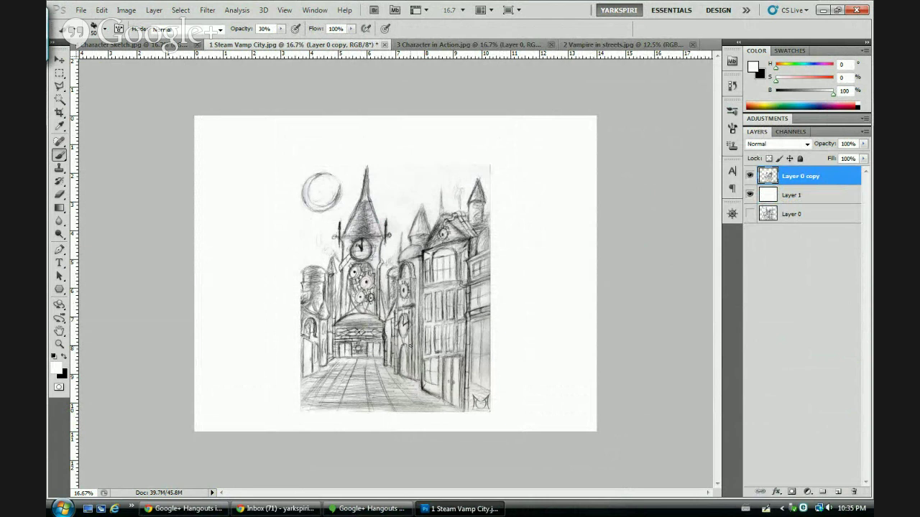
- Recolour the radiating star shape to red ff1010 and put its layer in a group
mouse_move(851, 508)
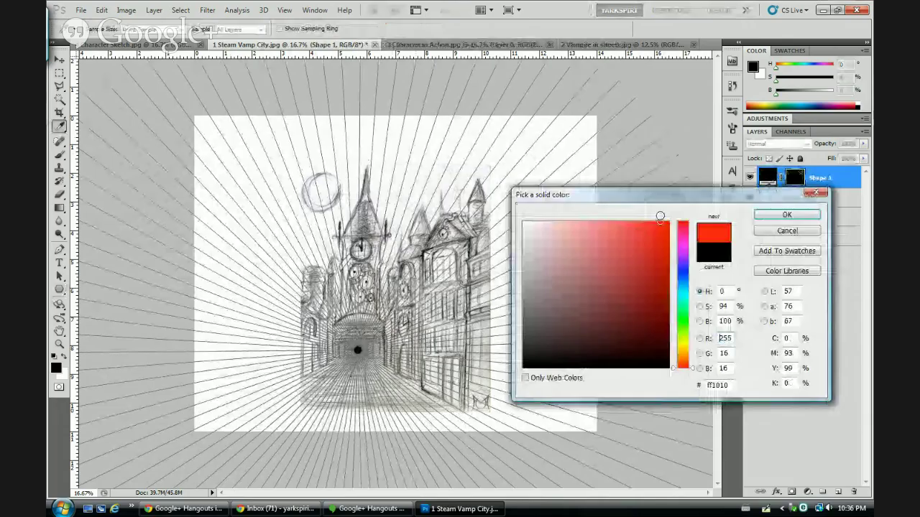
click(767, 215)
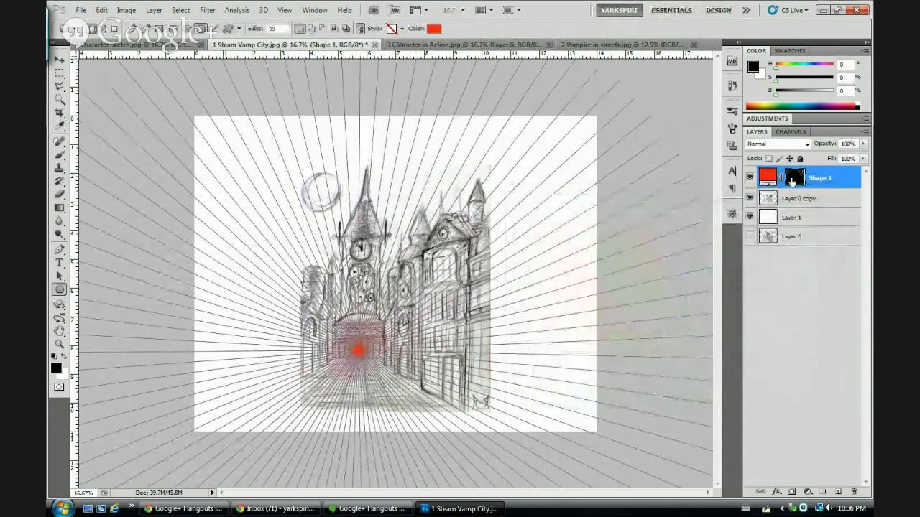
key(ctrl+g)
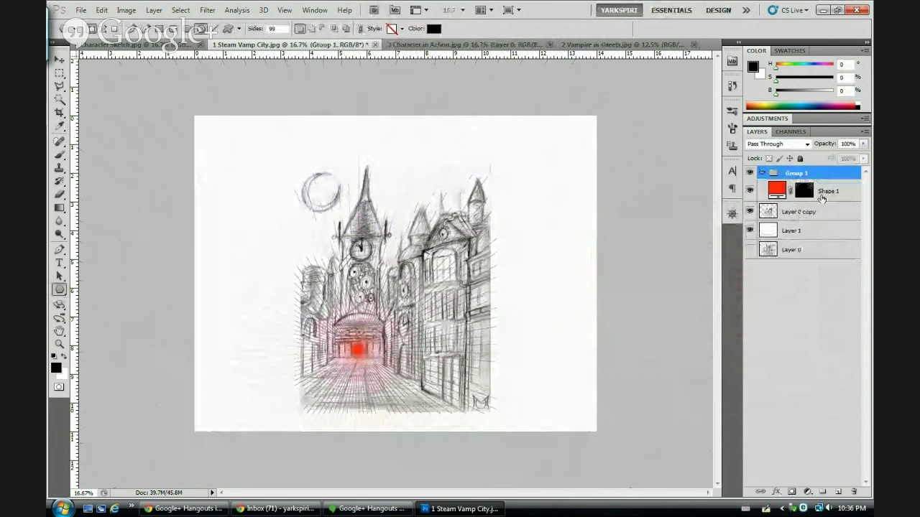
- Open the polygon geometry options with the red star's shape layer selected
click(823, 191)
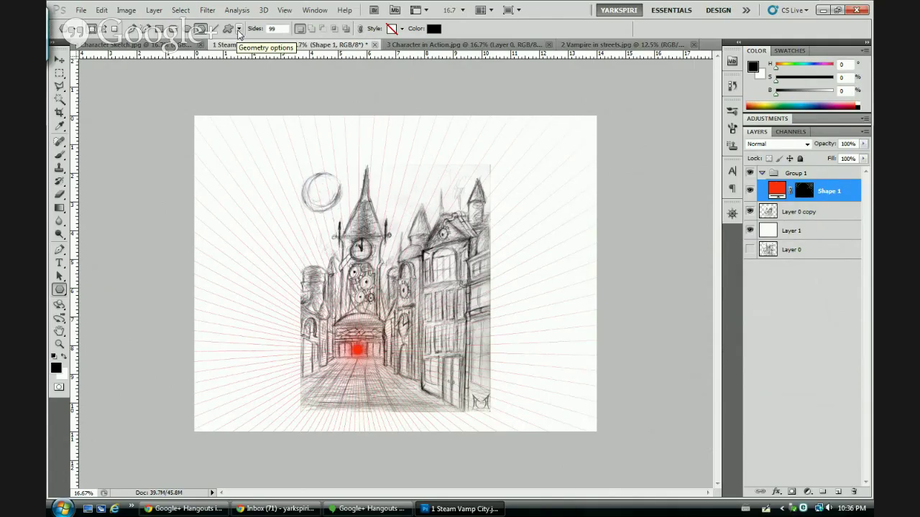
click(238, 29)
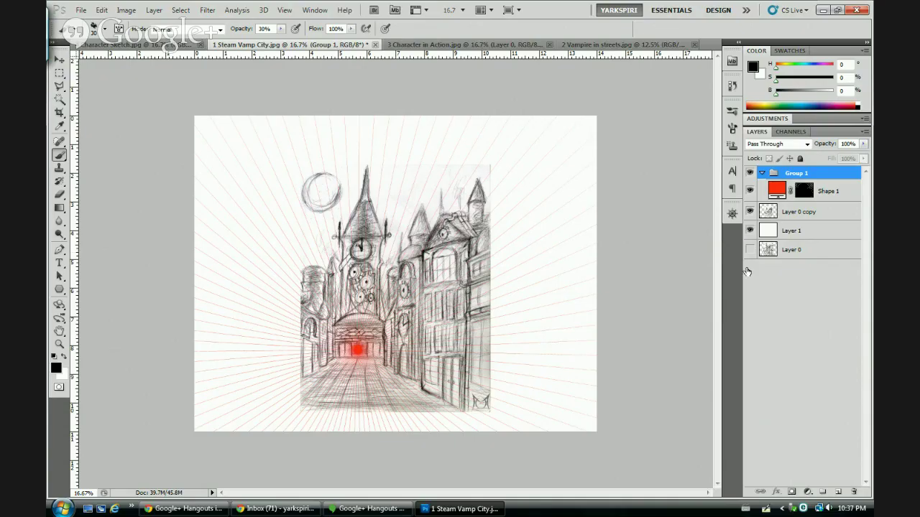
- Add a layer mask to Group 1 and dab black on it at the vanishing point to fade the red centre
click(791, 493)
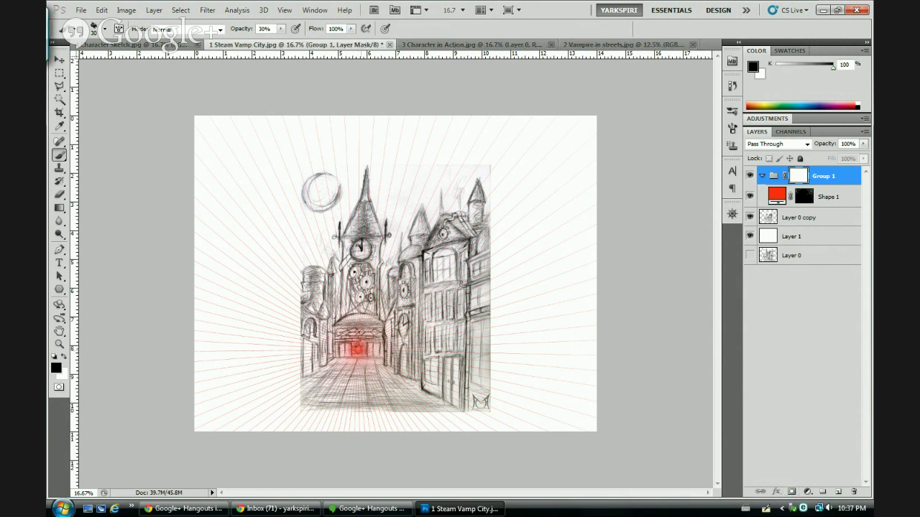
click(357, 350)
right_click(802, 178)
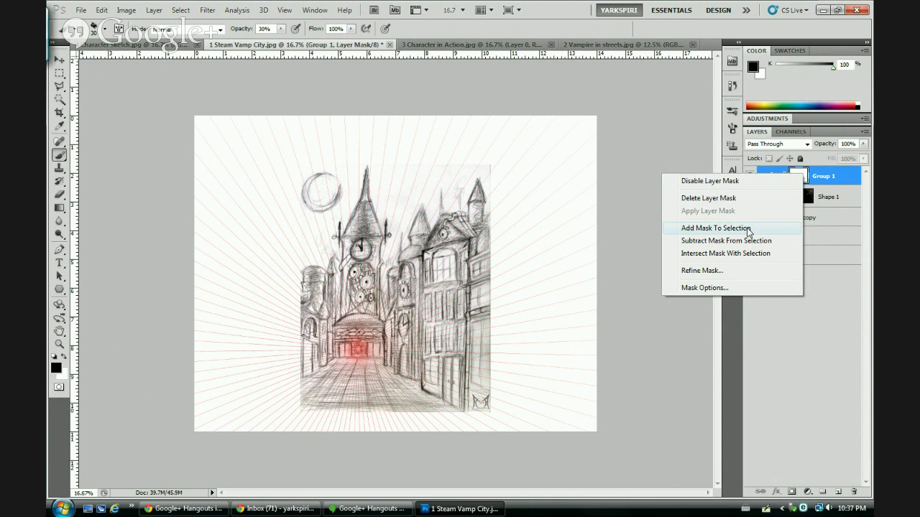
click(826, 197)
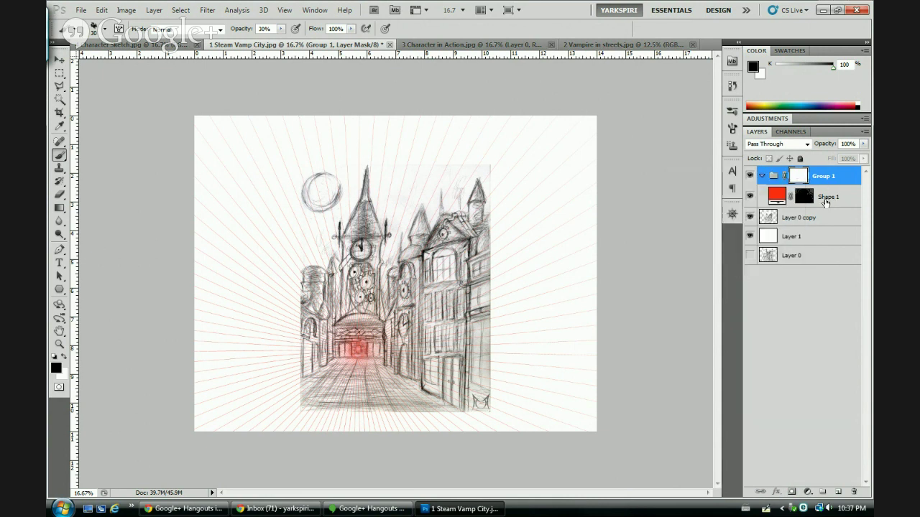
right_click(825, 199)
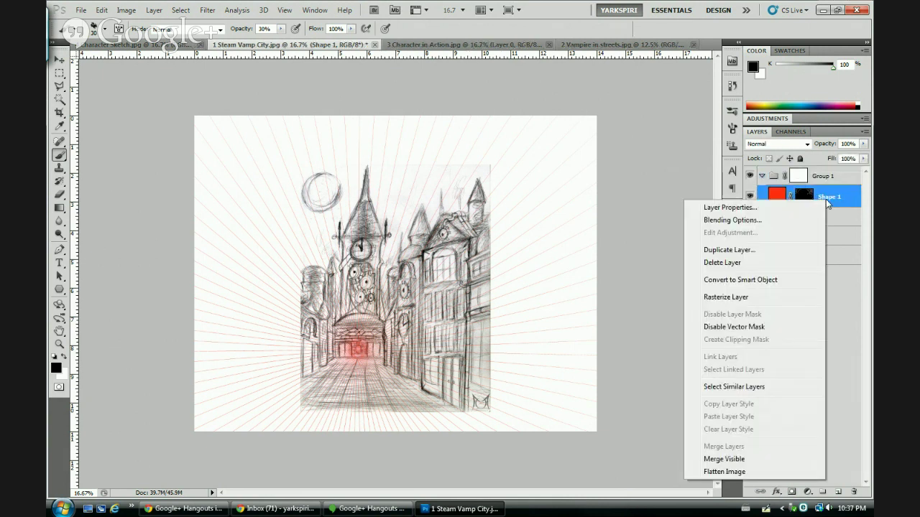
click(825, 180)
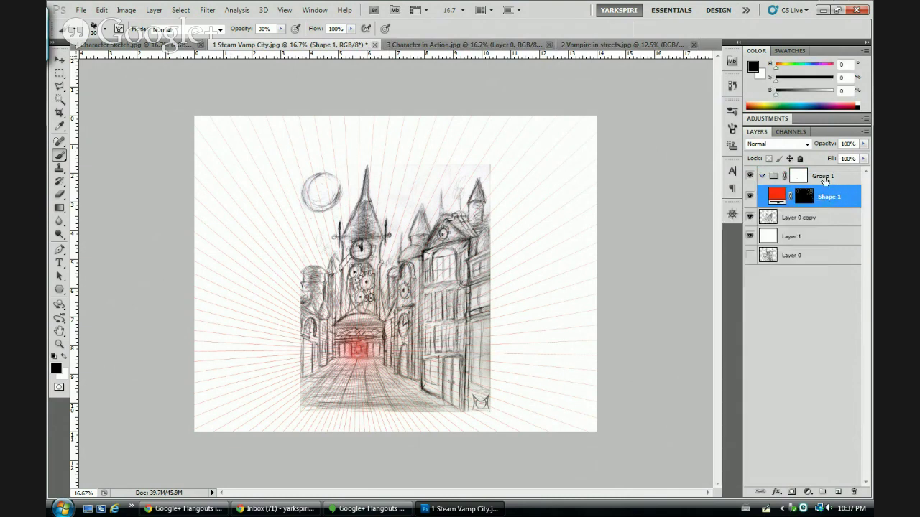
click(825, 179)
right_click(771, 178)
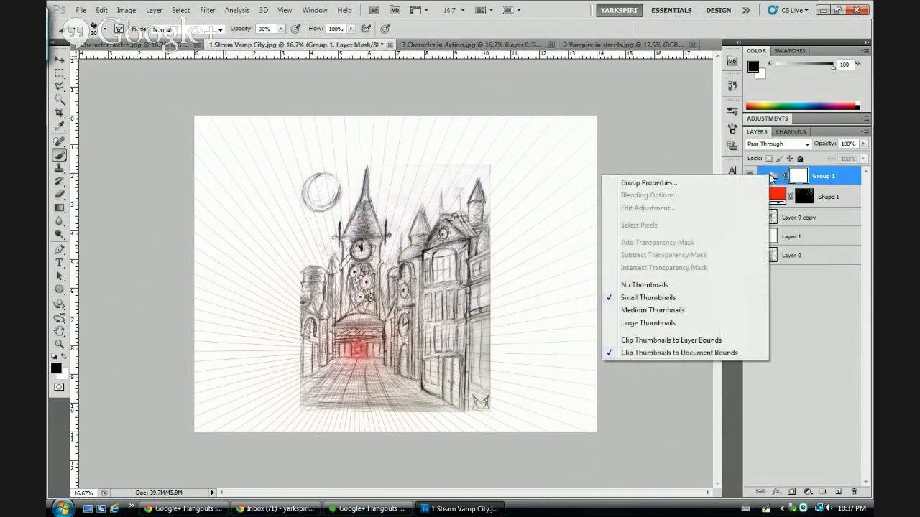
right_click(802, 177)
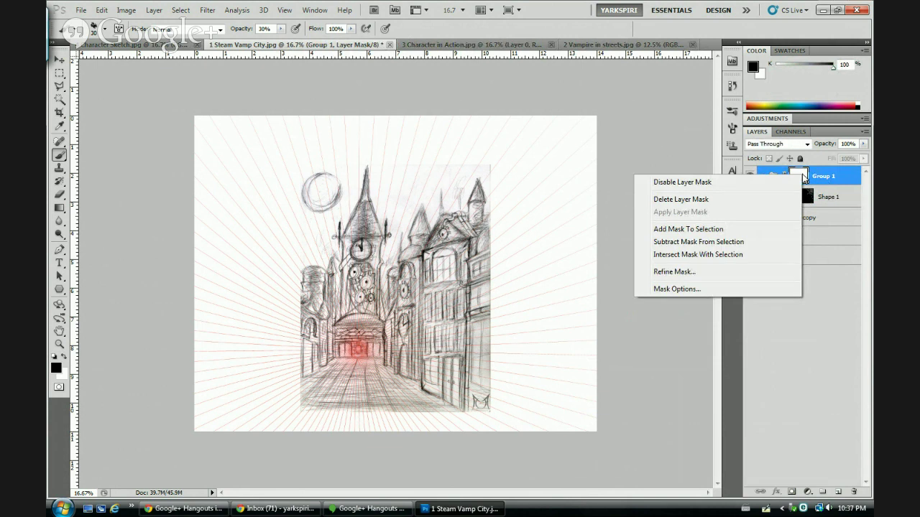
click(842, 180)
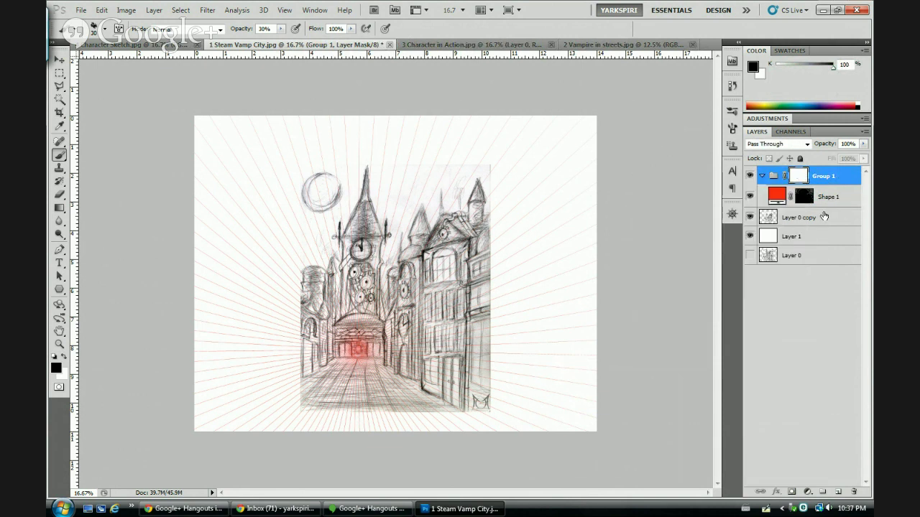
- Nest Group 1 inside a new group and merge that group into a single layer
key(ctrl+g)
right_click(803, 177)
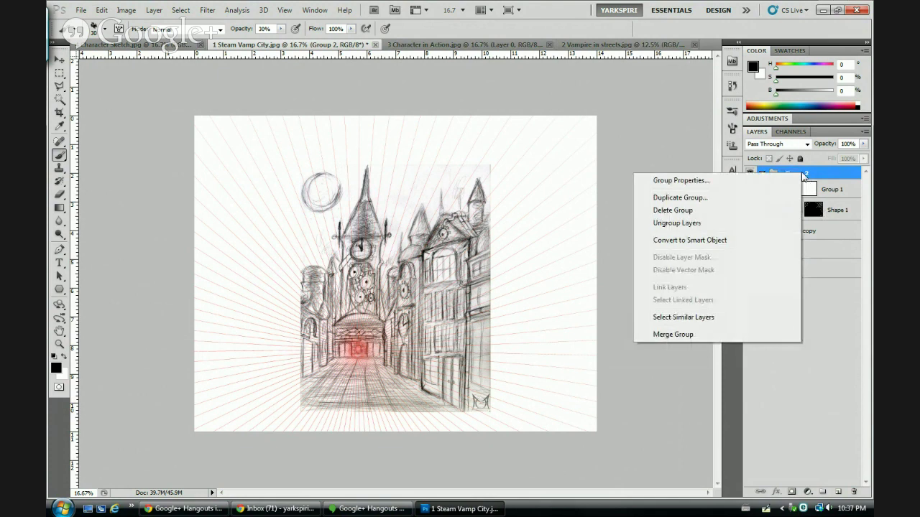
click(686, 335)
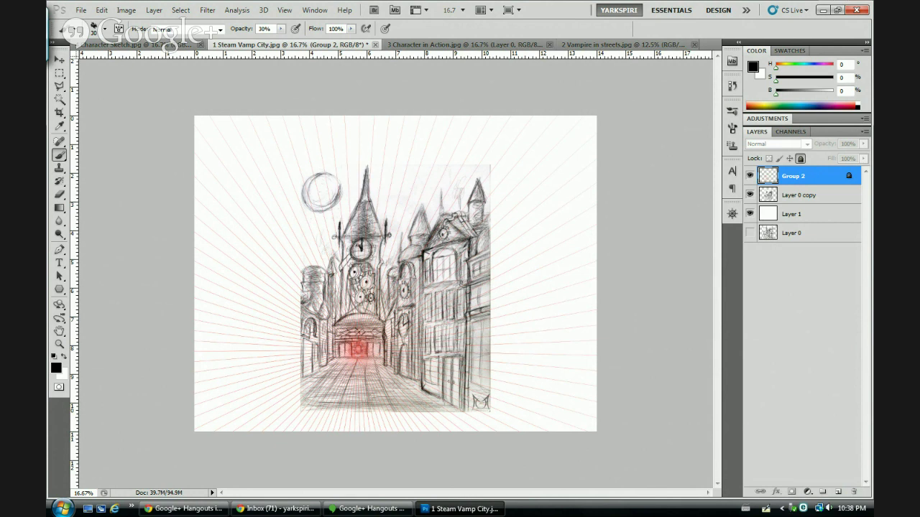
- Add an empty layer above Layer 0 copy and group the three layers beneath it under the name Base
click(786, 197)
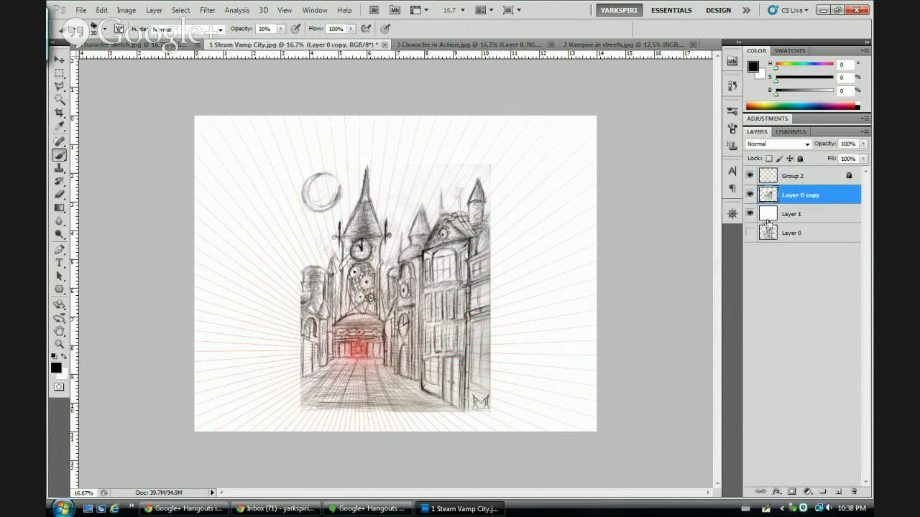
key(ctrl+shift+alt+n)
click(791, 215)
shift+click(790, 260)
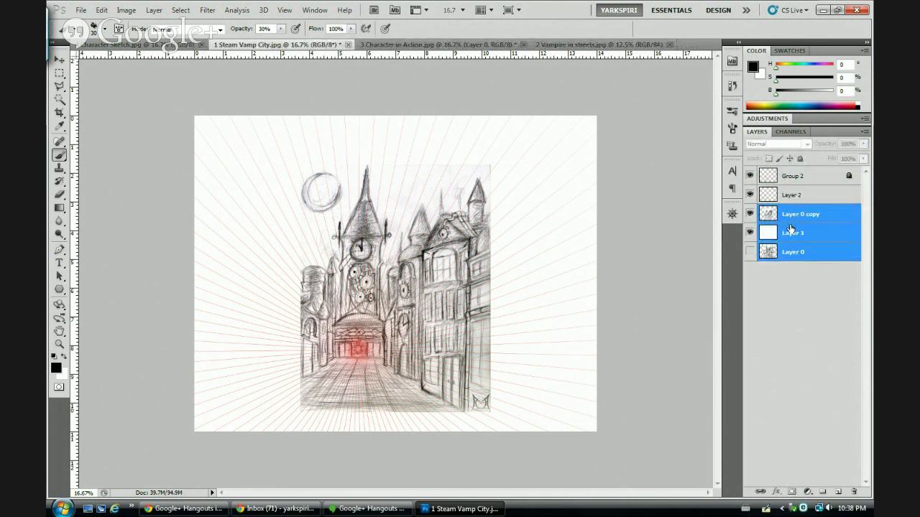
key(ctrl+g)
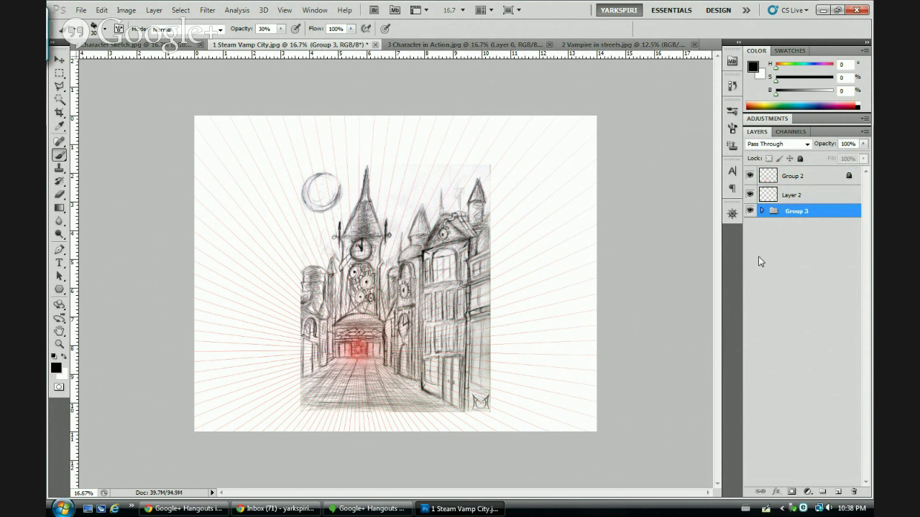
double_click(794, 212)
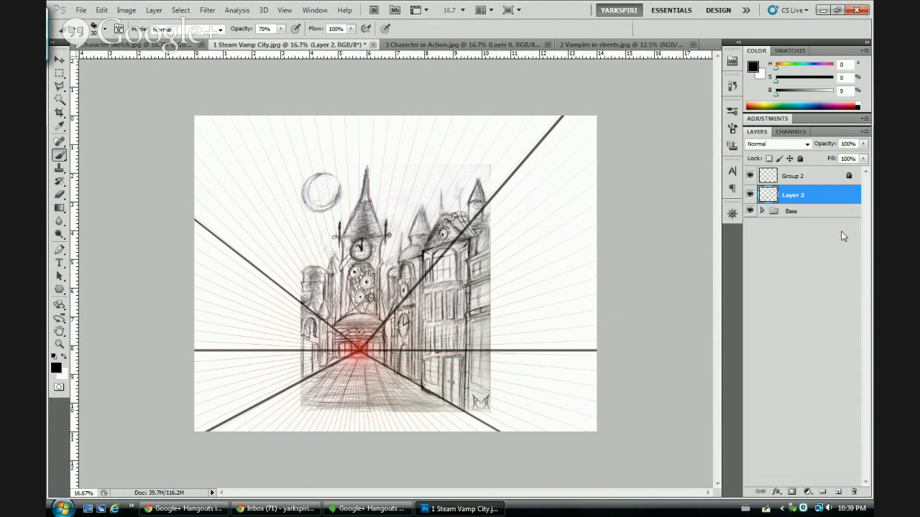
- Add a new layer above the thick perspective guidelines and set the guideline layer's opacity to 45%
key(ctrl+shift+alt+n)
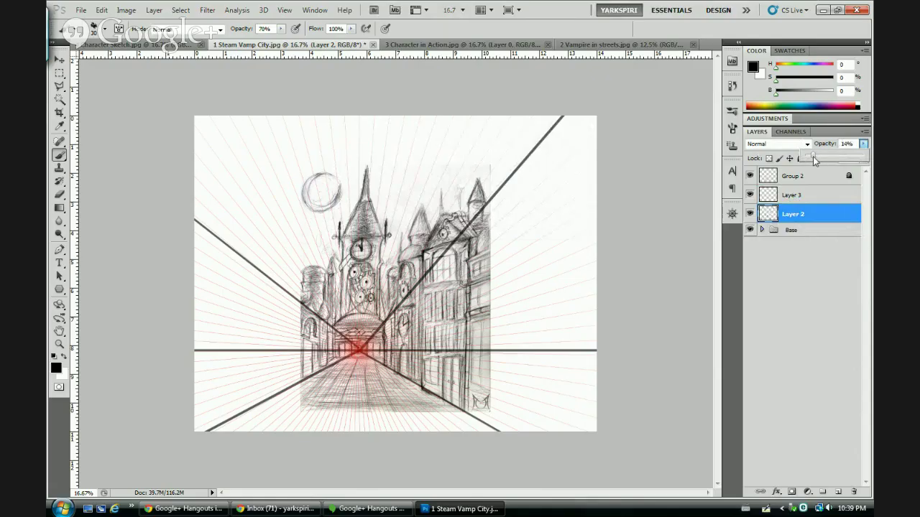
drag(814, 160, 830, 161)
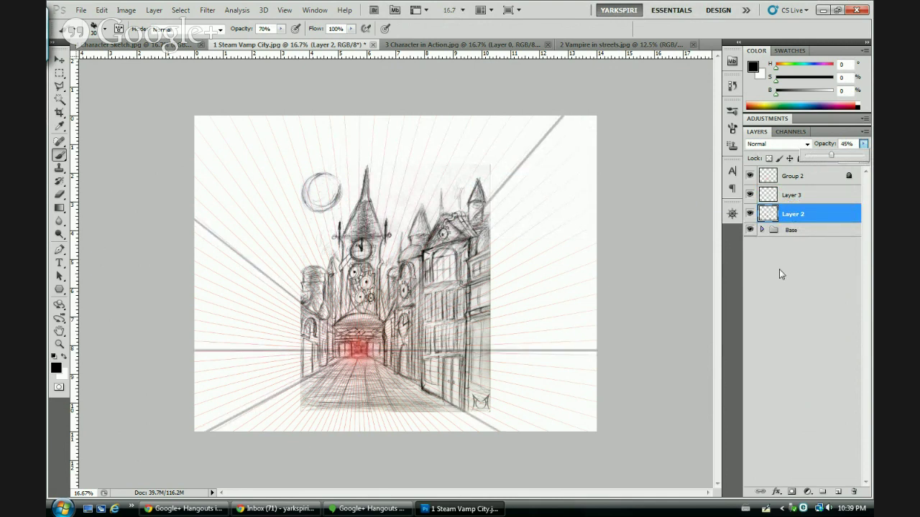
- On Layer 3, outline the two buildings to the right of the clock tower with black brush strokes following the perspective guides
click(785, 196)
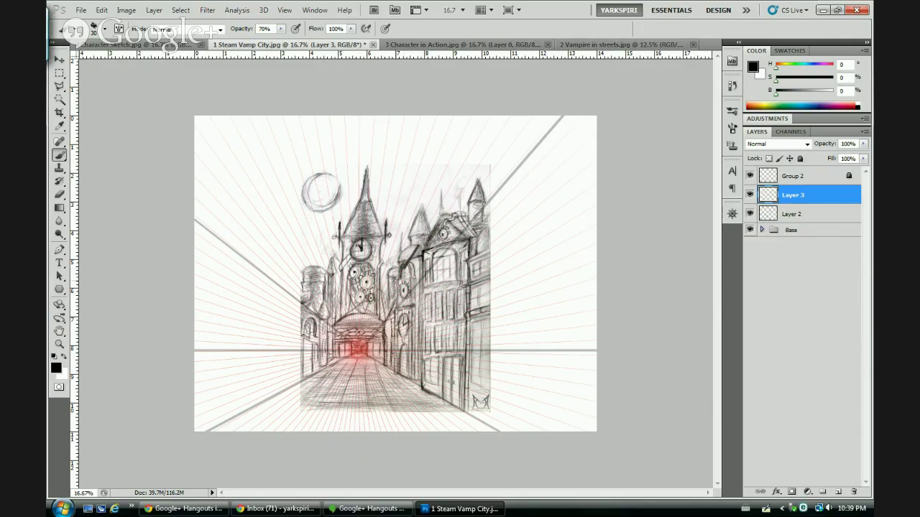
drag(397, 280, 422, 241)
drag(398, 279, 394, 382)
mouse_move(420, 247)
mouse_down()
mouse_move(417, 386)
mouse_move(394, 390)
mouse_up()
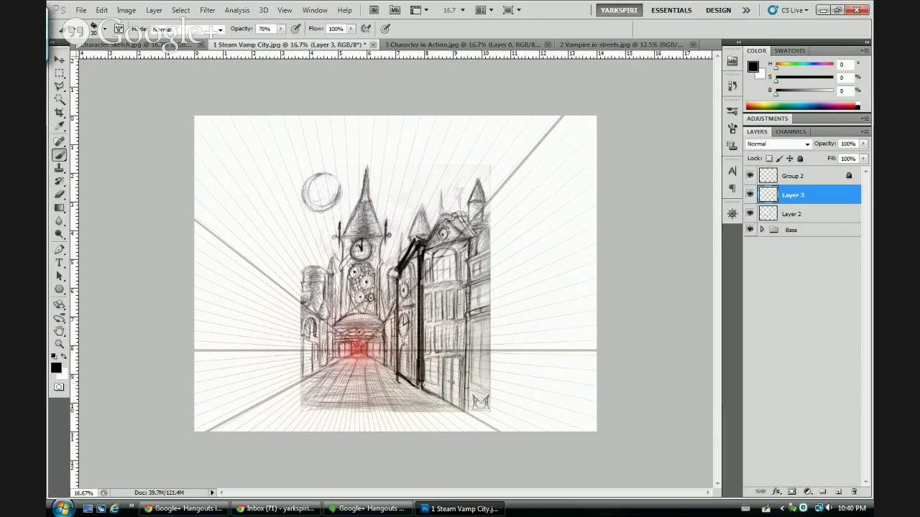
drag(395, 375, 418, 390)
drag(426, 254, 425, 400)
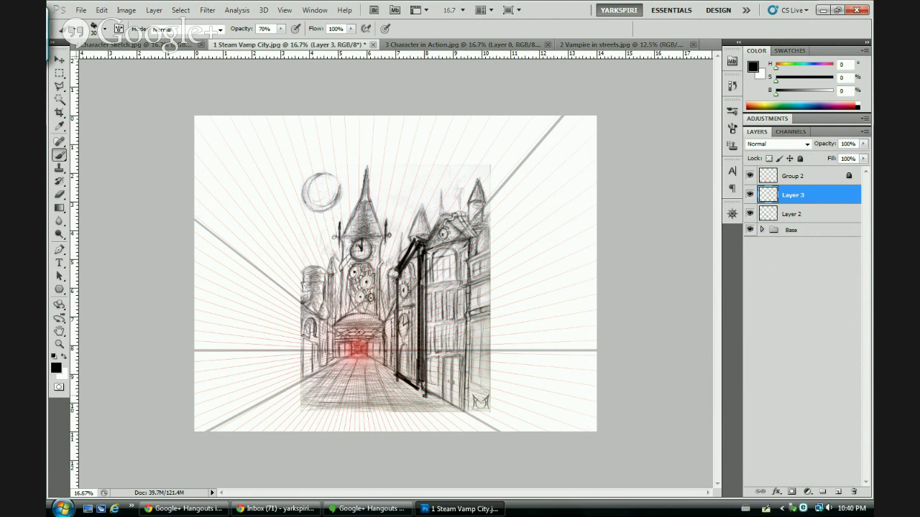
drag(427, 400, 453, 423)
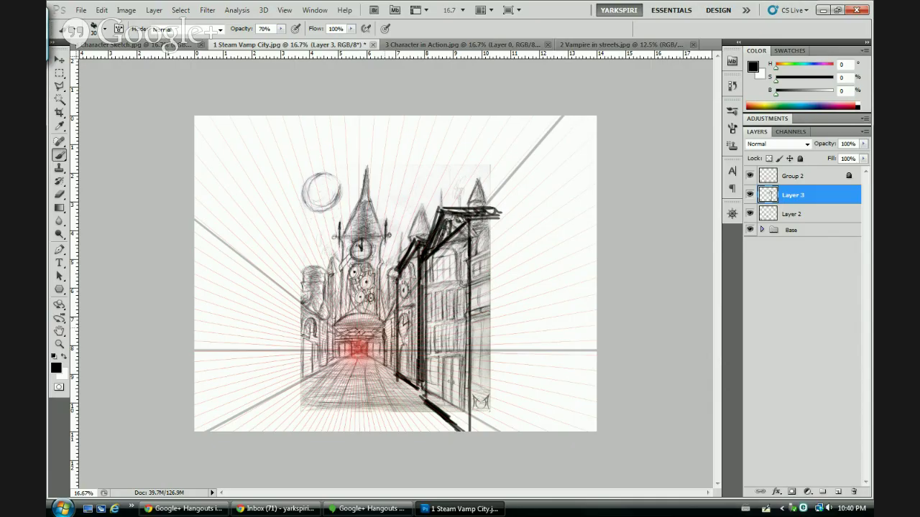
- Outline the distant buildings on the street's right side with black strokes converging on the vanishing point beside the clock tower's base
mouse_move(384, 325)
mouse_down()
mouse_move(385, 366)
mouse_move(398, 375)
mouse_up()
drag(386, 328, 397, 303)
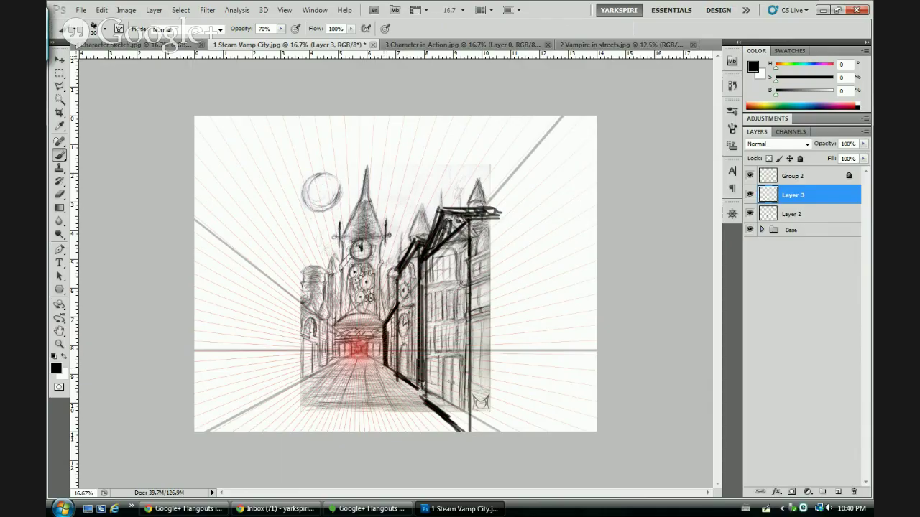
drag(381, 366, 391, 372)
drag(379, 340, 380, 362)
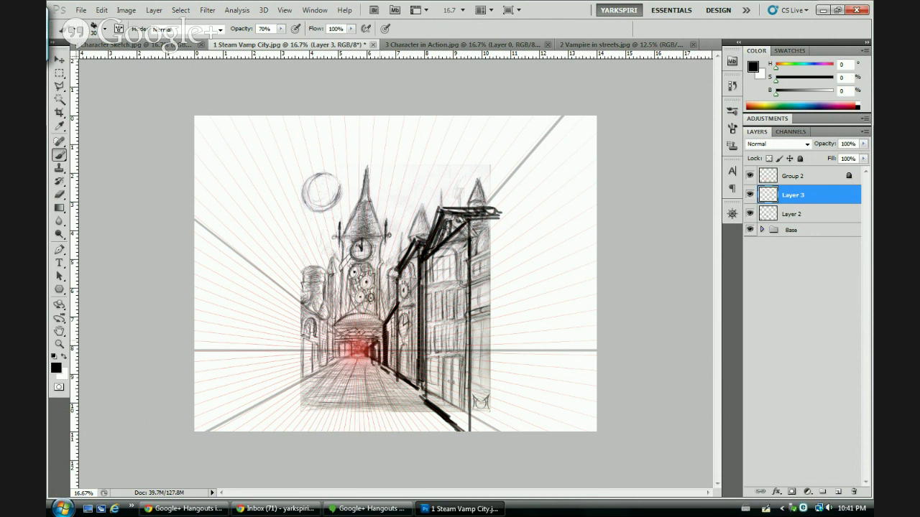
drag(381, 355, 381, 336)
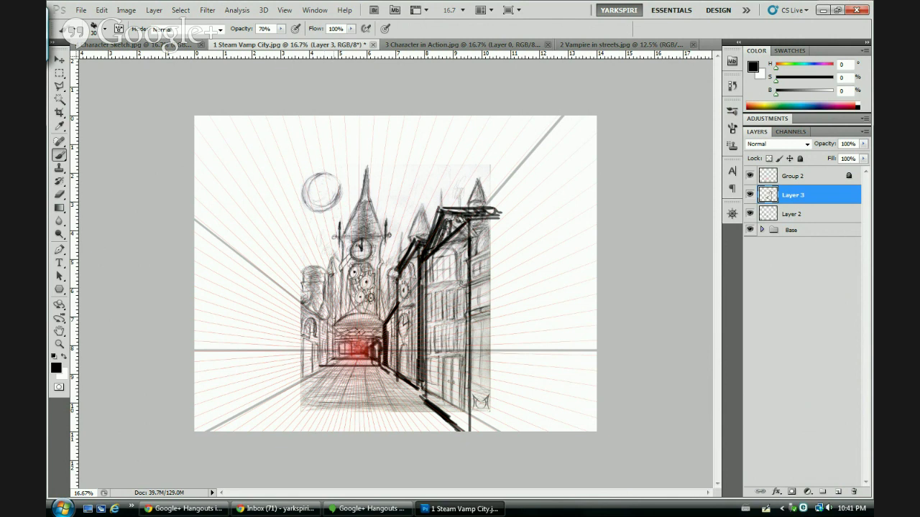
- Outline the distant buildings on the street's left side with black vertical edges and base lines following the perspective guides
drag(323, 364, 344, 355)
drag(327, 321, 327, 366)
drag(340, 330, 340, 360)
drag(323, 323, 323, 363)
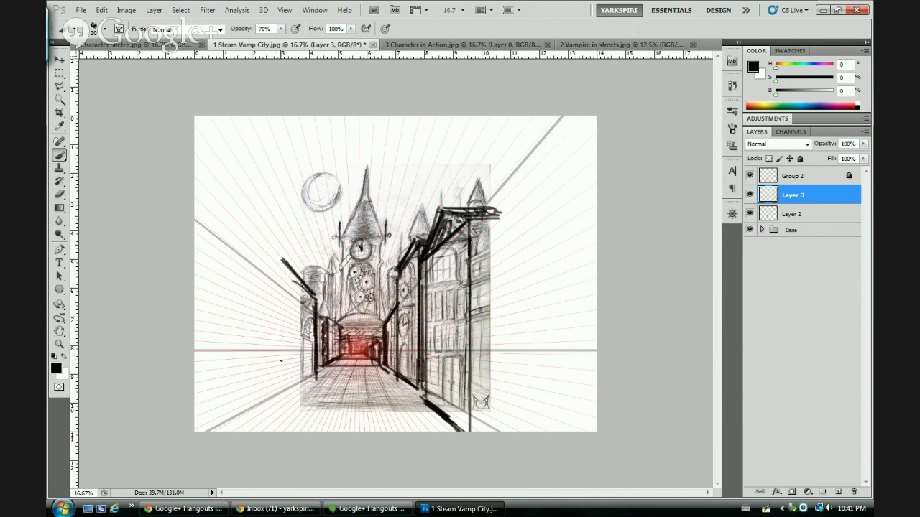
- Outline a nearer, taller building on the street's left side and hatch its front face with diagonal black strokes
mouse_move(281, 260)
mouse_down()
mouse_move(279, 397)
mouse_move(300, 395)
mouse_move(281, 408)
mouse_up()
drag(316, 383, 282, 408)
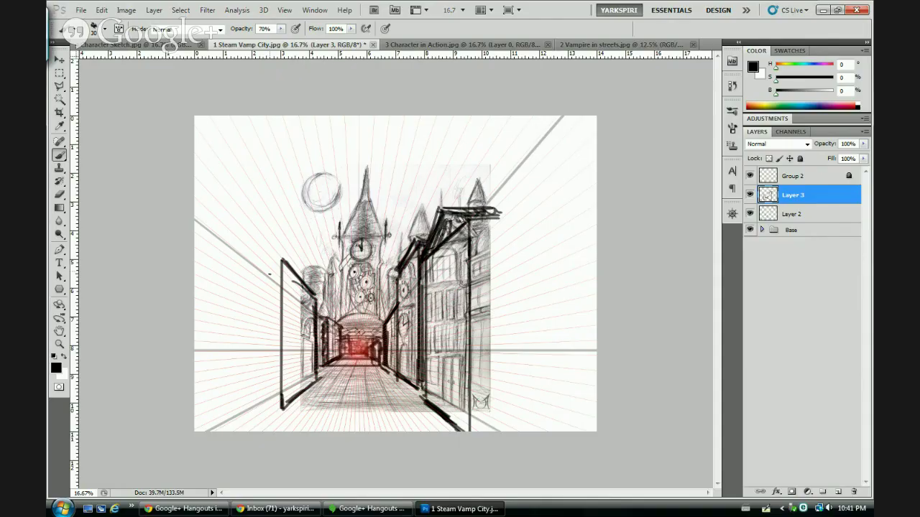
drag(279, 258, 253, 263)
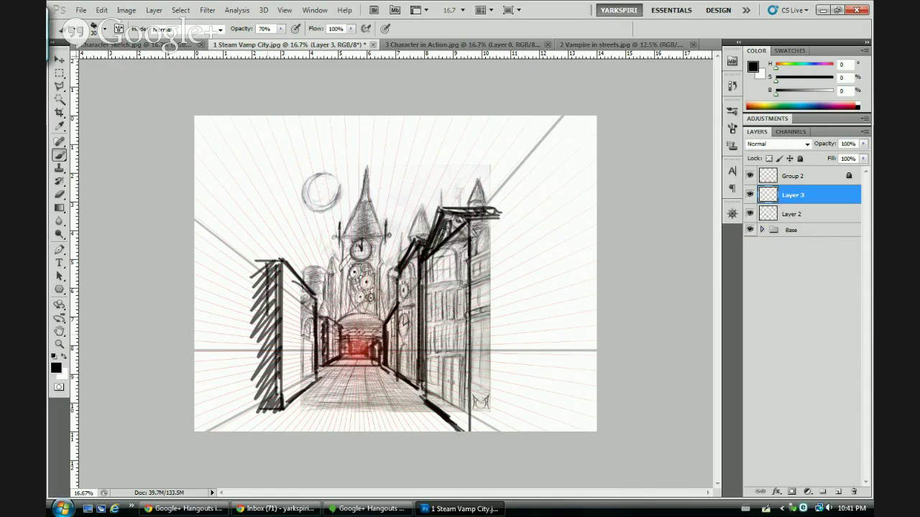
drag(268, 316, 265, 404)
drag(256, 263, 251, 385)
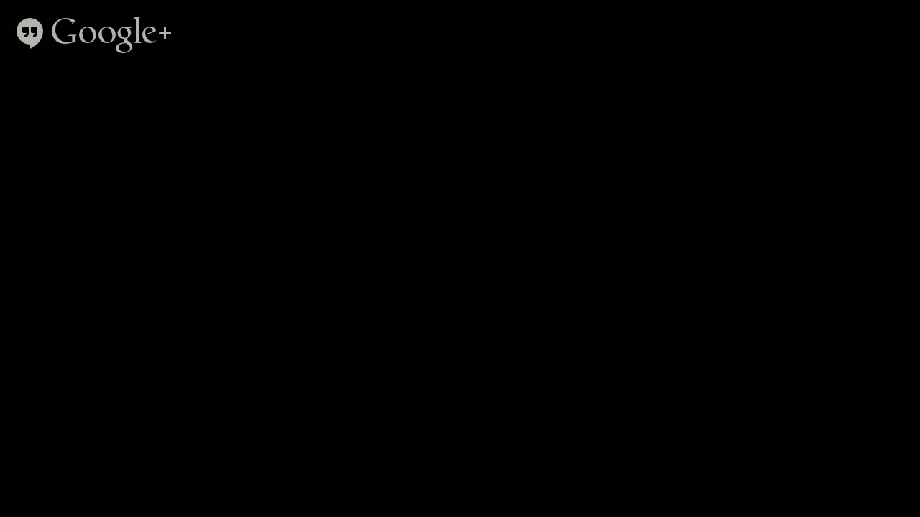
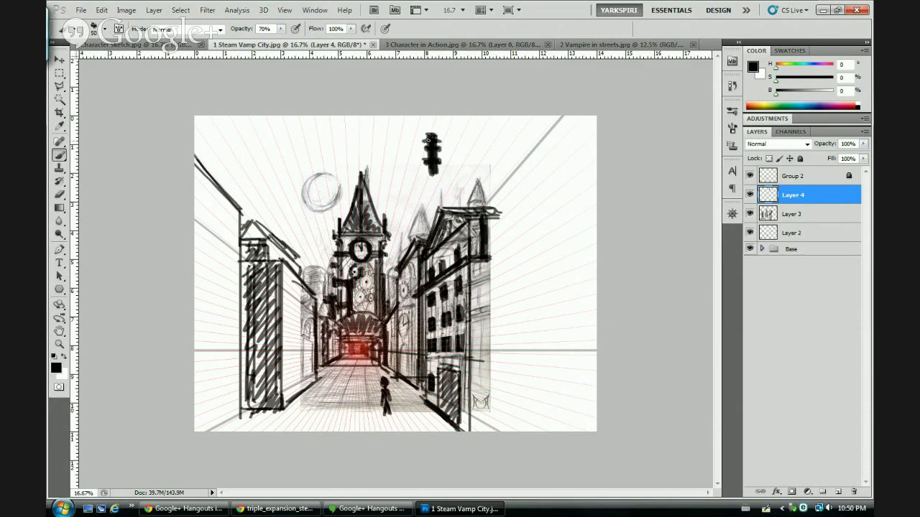
- On Layer 4, sketch example cogs in the sky: a side-view gear with a toothed shaft and two toothed oval gears
mouse_move(435, 140)
mouse_down()
mouse_move(425, 152)
mouse_move(442, 154)
mouse_move(425, 154)
mouse_up()
drag(434, 156, 469, 154)
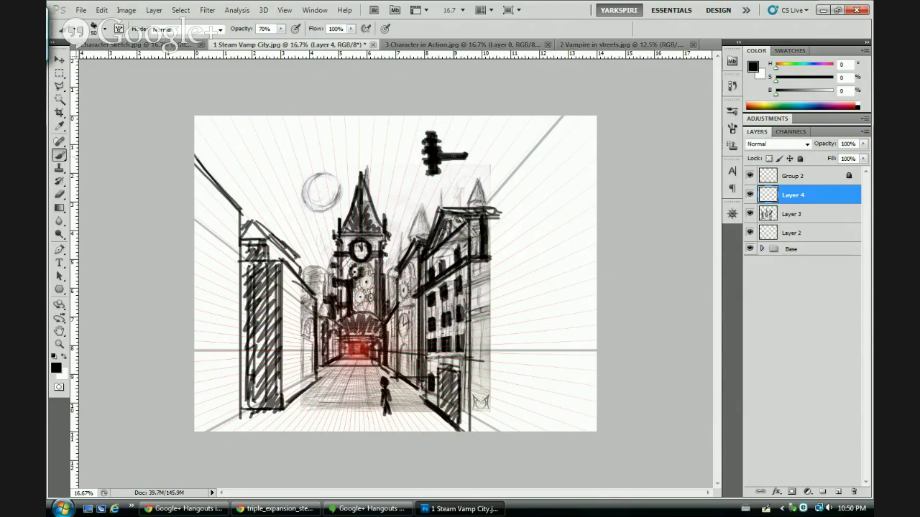
drag(451, 156, 449, 151)
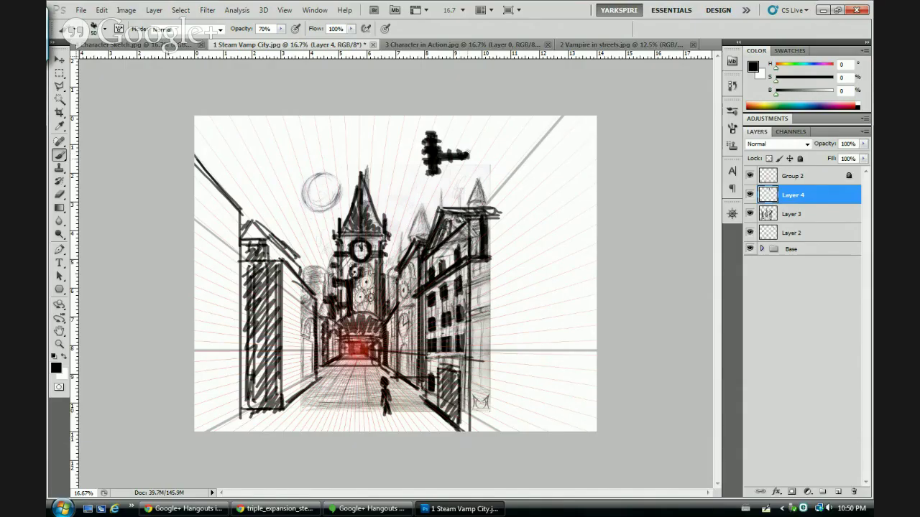
mouse_move(466, 155)
mouse_down()
mouse_move(474, 154)
mouse_move(448, 166)
mouse_up()
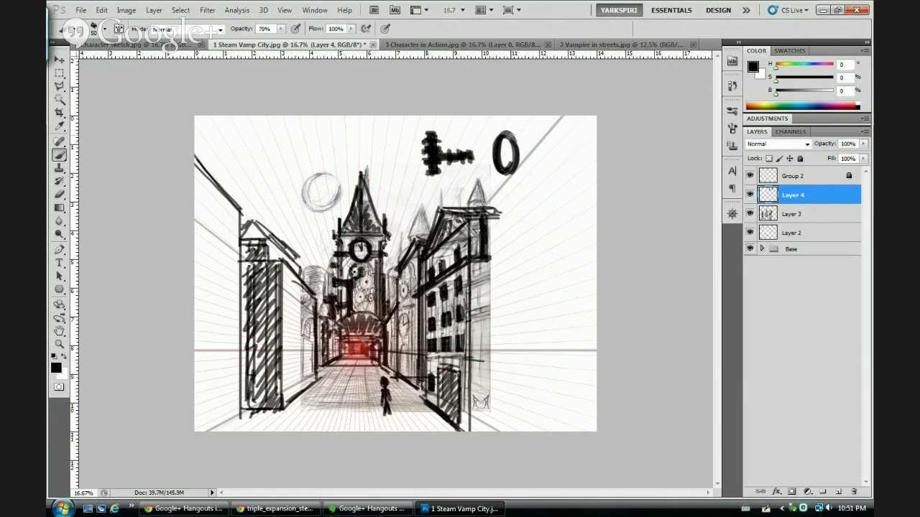
mouse_move(514, 141)
mouse_down()
mouse_move(510, 133)
mouse_move(520, 135)
mouse_move(518, 144)
mouse_move(498, 131)
mouse_move(494, 169)
mouse_up()
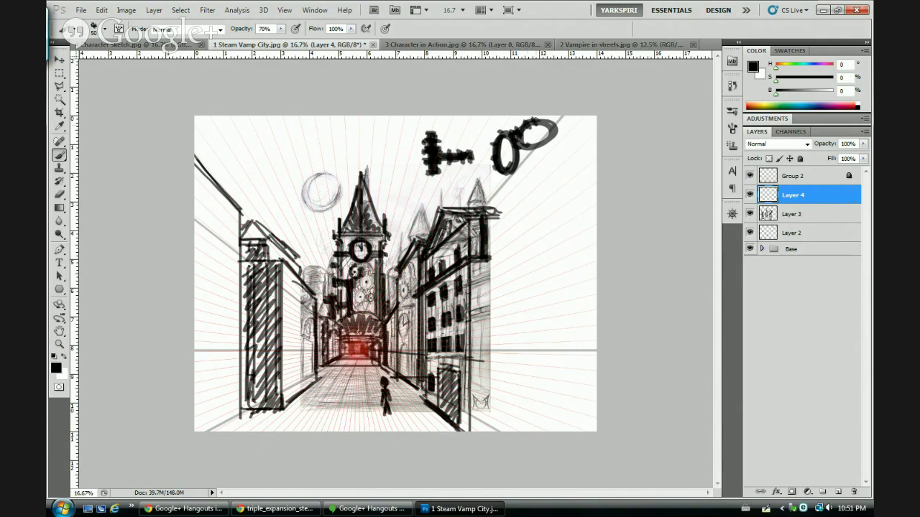
drag(536, 121, 559, 134)
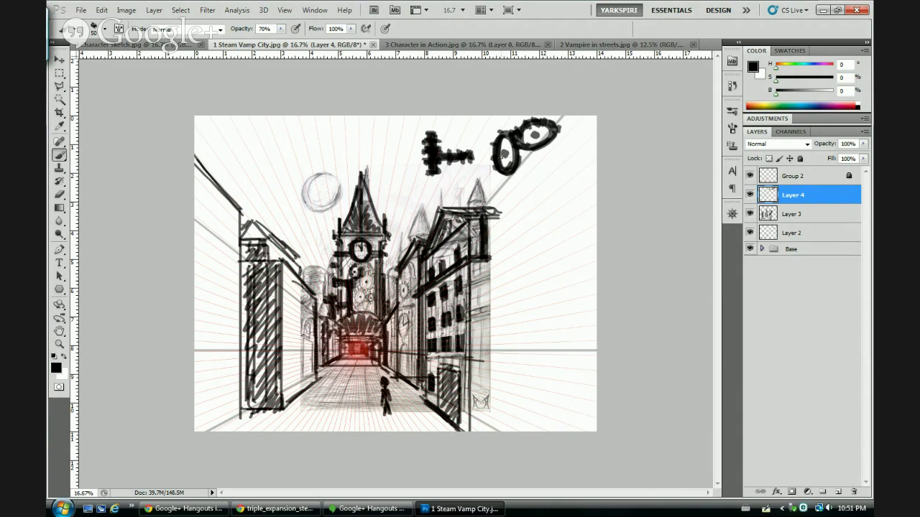
- Hide Layer 4 and compare the original sketch with the Layer 3 redraw by toggling Layer 3's visibility
key(e)
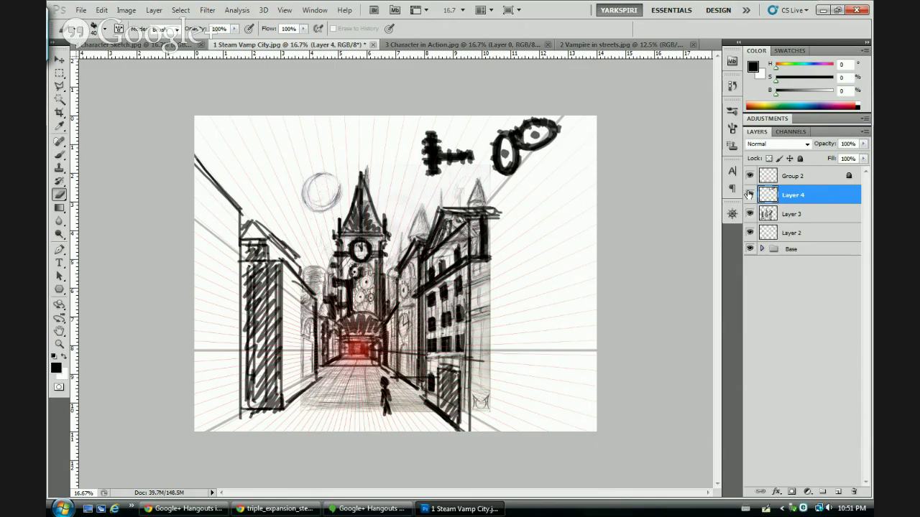
click(749, 195)
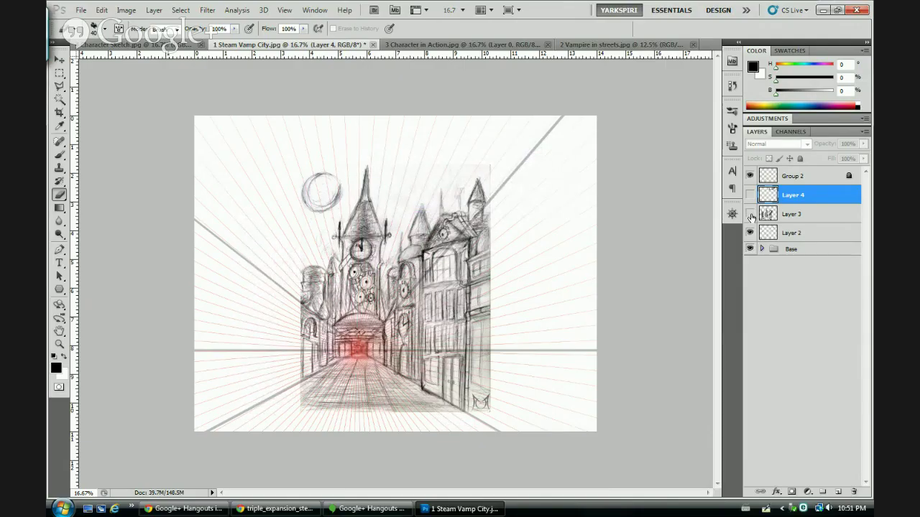
click(751, 217)
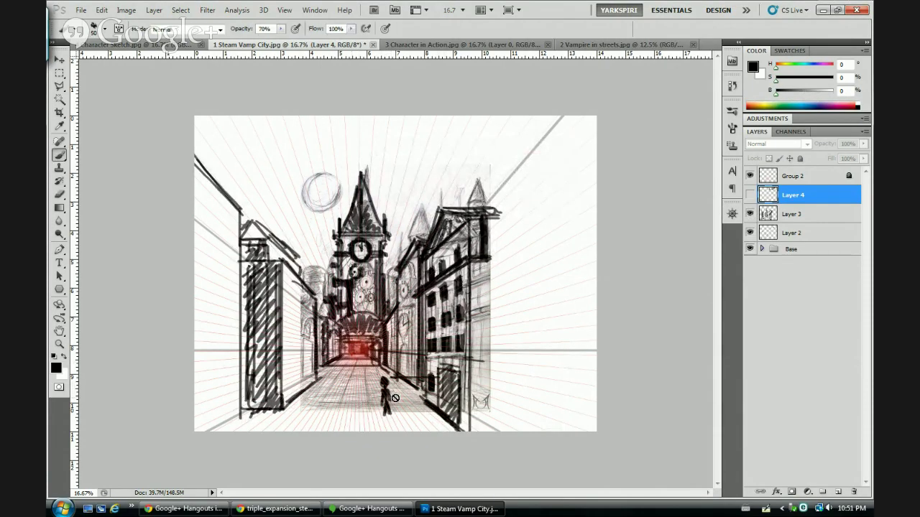
- On Layer 3, paint a black pipe with white bands along the right building's corner and detail the clock tower's lower section and arch
click(780, 215)
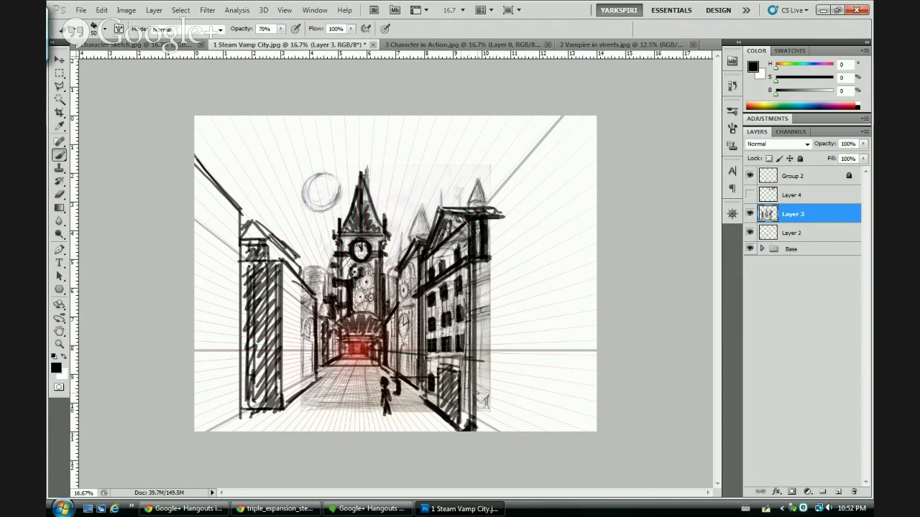
drag(470, 352, 471, 222)
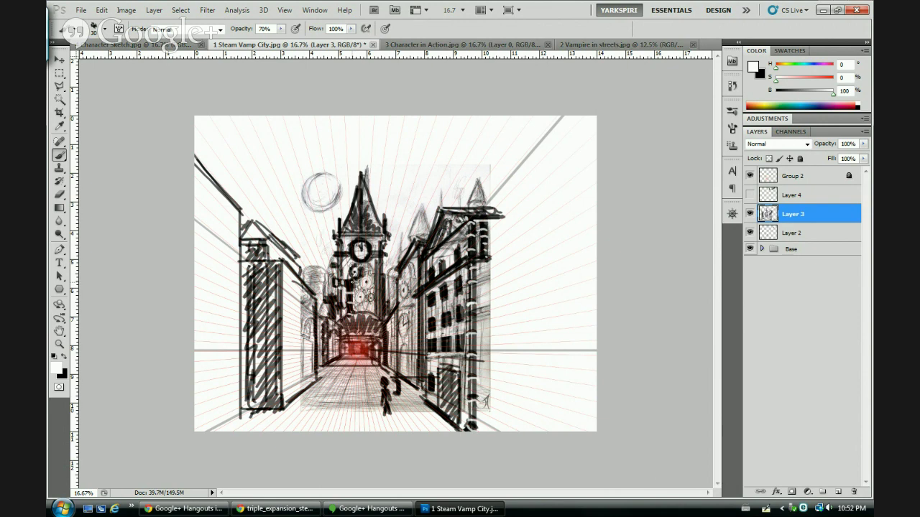
key(x)
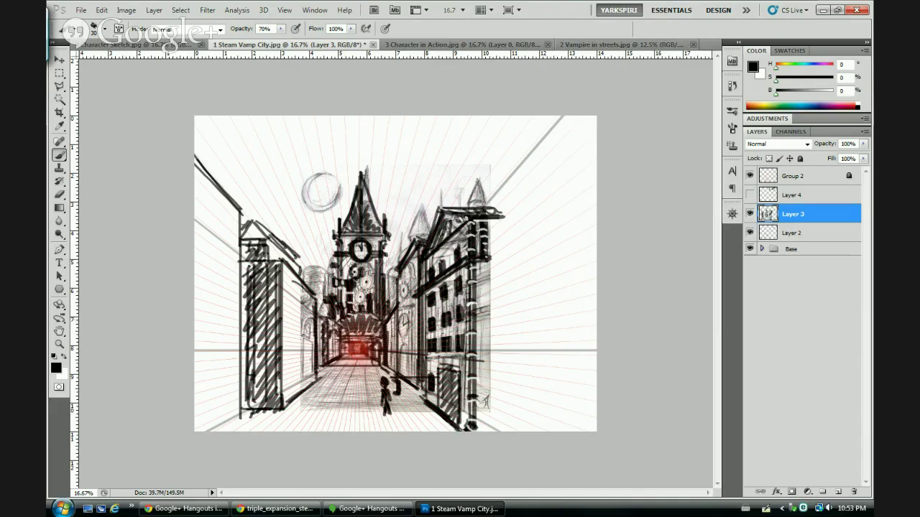
key(x)
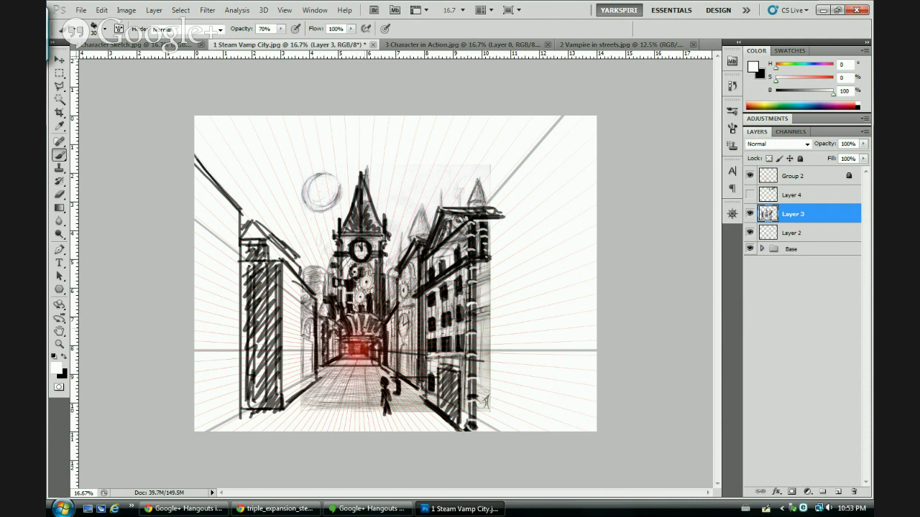
click(749, 214)
key(x)
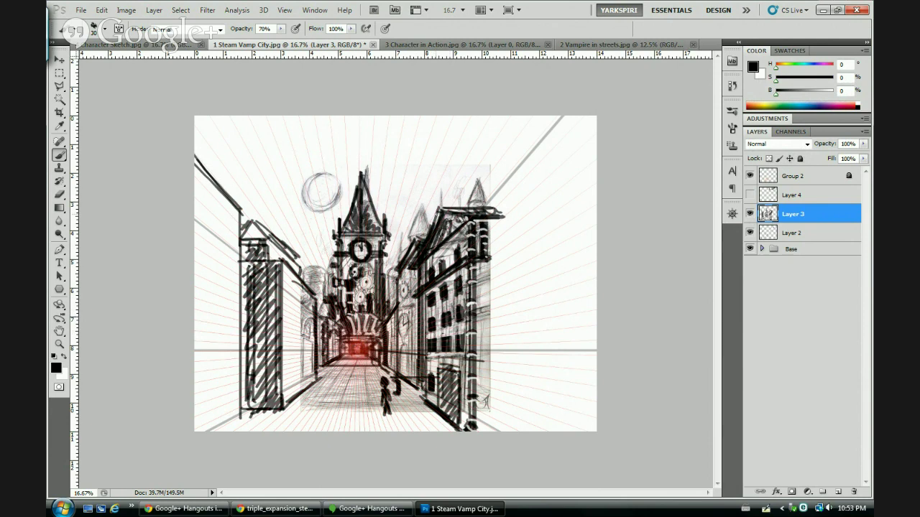
- Extend the right building's roof into a dark sloping overhang and compare it with the original sketch by toggling Layer 3
mouse_move(435, 202)
mouse_down()
mouse_move(434, 225)
mouse_move(471, 214)
mouse_up()
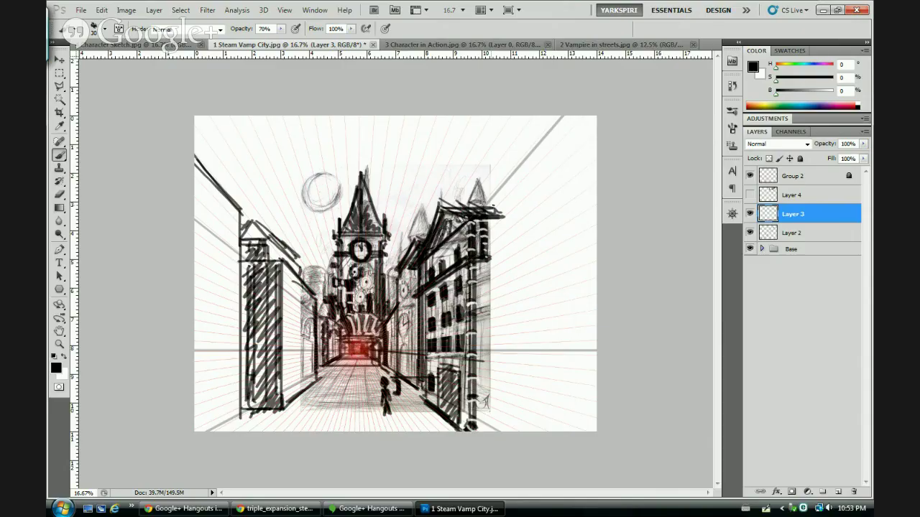
drag(480, 204, 521, 210)
drag(511, 201, 438, 204)
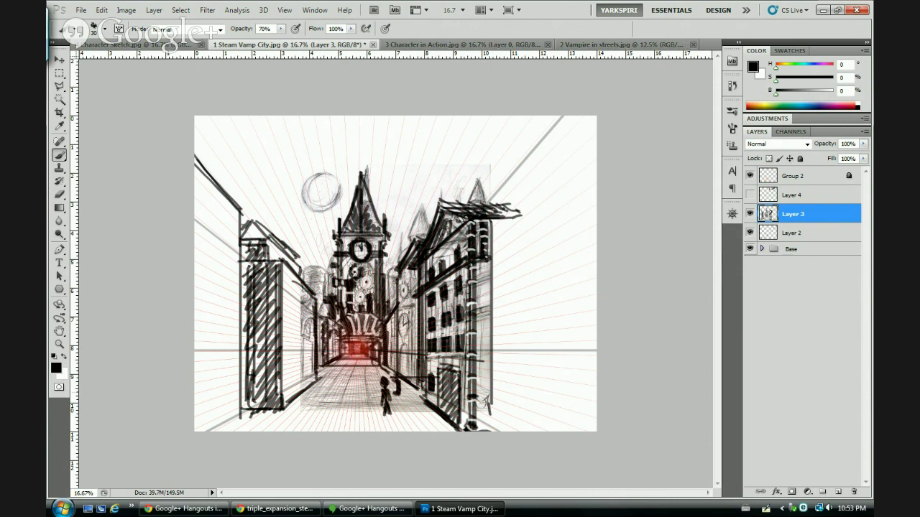
click(750, 215)
click(750, 216)
click(750, 216)
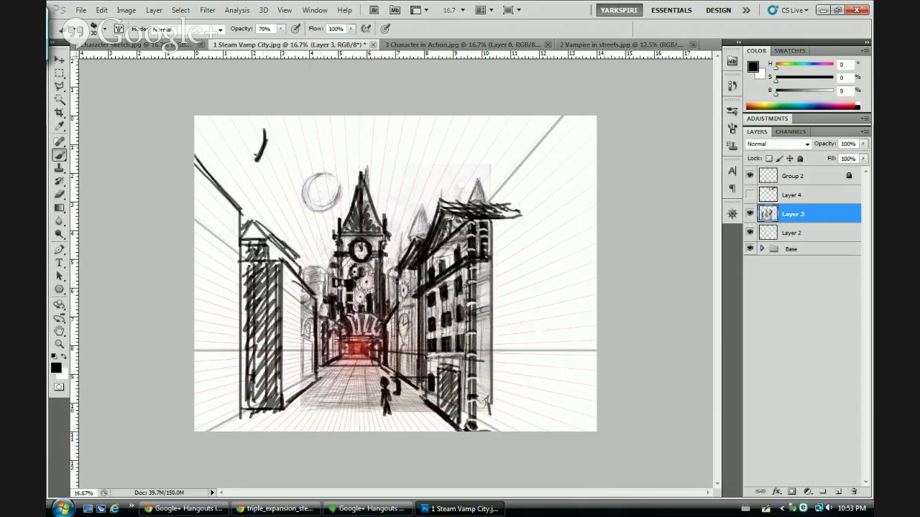
- Sketch a black cone-shaped spire with a curved base in the sky above the left building
mouse_move(264, 130)
mouse_down()
mouse_move(277, 164)
mouse_move(252, 167)
mouse_up()
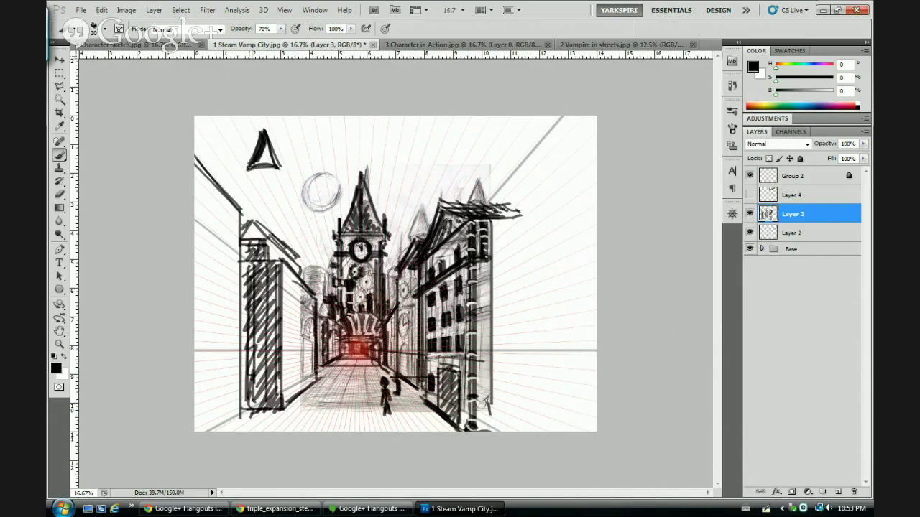
mouse_move(251, 168)
mouse_down()
mouse_move(264, 146)
mouse_move(279, 167)
mouse_up()
mouse_move(265, 127)
mouse_down()
mouse_move(273, 151)
mouse_move(271, 142)
mouse_up()
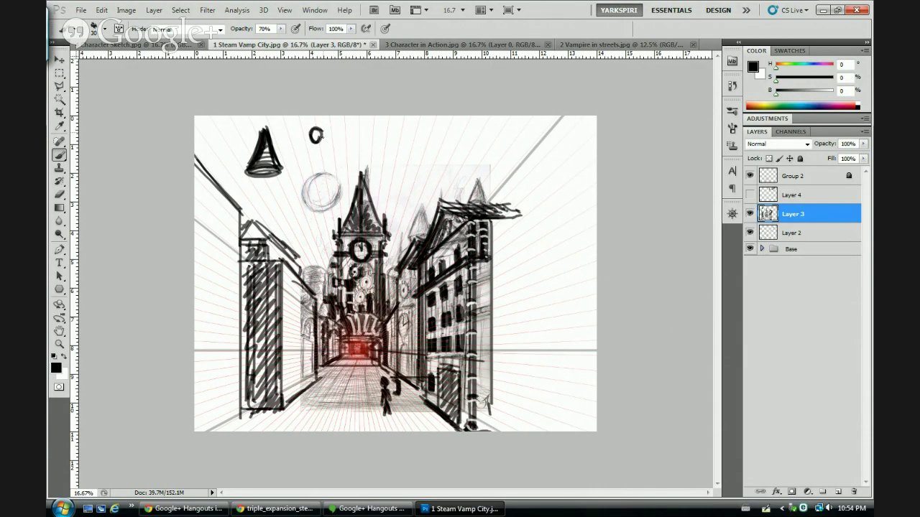
- Sketch two jointed mechanical arms in the sky beside the cone spire and erase them
drag(323, 129, 312, 142)
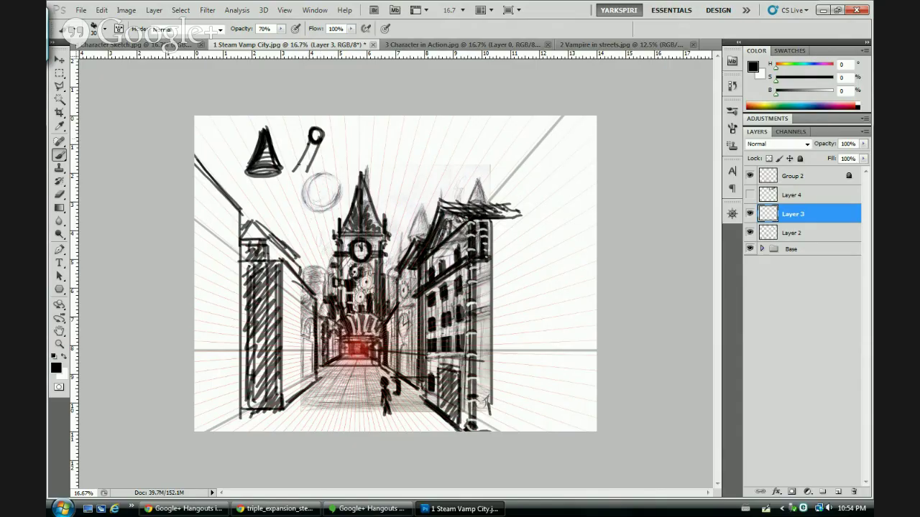
drag(309, 137, 296, 173)
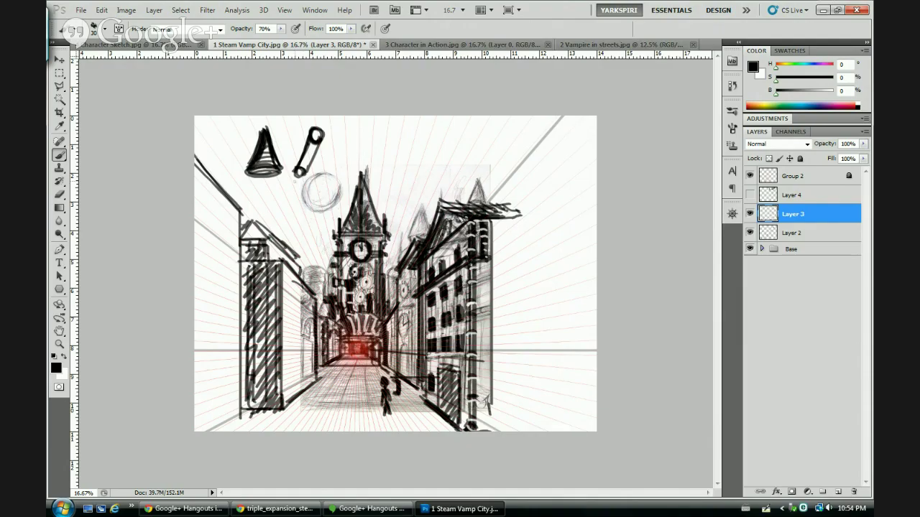
mouse_move(296, 171)
mouse_down()
mouse_move(271, 196)
mouse_move(298, 181)
mouse_up()
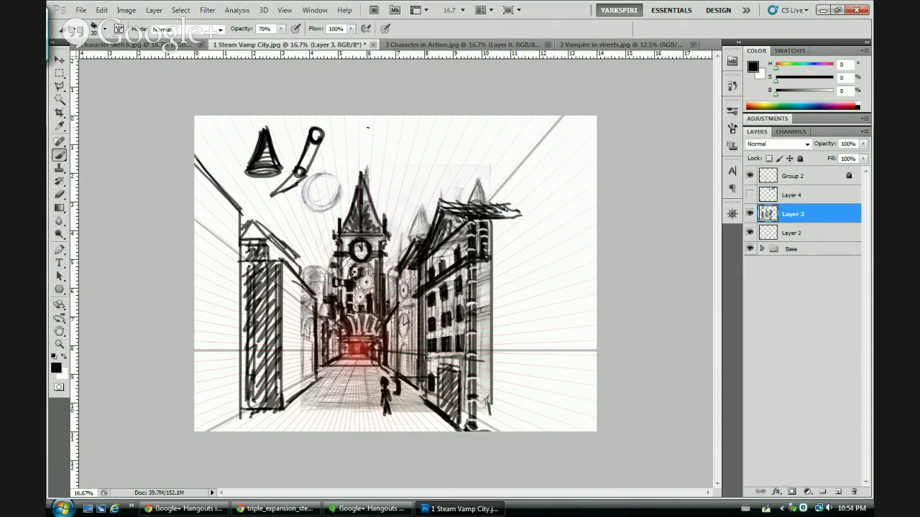
mouse_move(361, 126)
mouse_down()
mouse_move(345, 167)
mouse_move(365, 145)
mouse_move(359, 168)
mouse_up()
drag(358, 146, 359, 161)
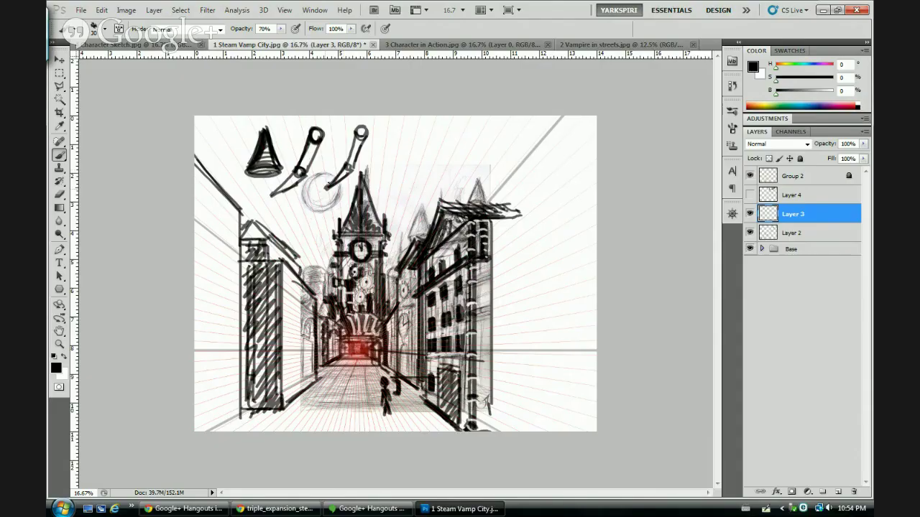
drag(349, 153, 329, 187)
mouse_move(355, 137)
mouse_down()
mouse_move(322, 189)
mouse_move(356, 167)
mouse_up()
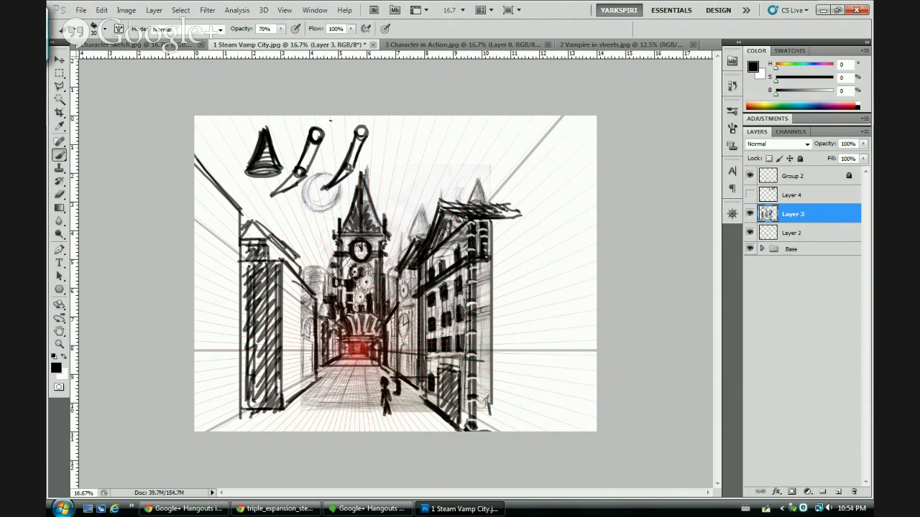
key(e)
mouse_move(275, 193)
mouse_down()
mouse_move(305, 170)
mouse_move(318, 140)
mouse_move(301, 161)
mouse_move(358, 128)
mouse_move(339, 188)
mouse_move(323, 187)
mouse_move(361, 116)
mouse_up()
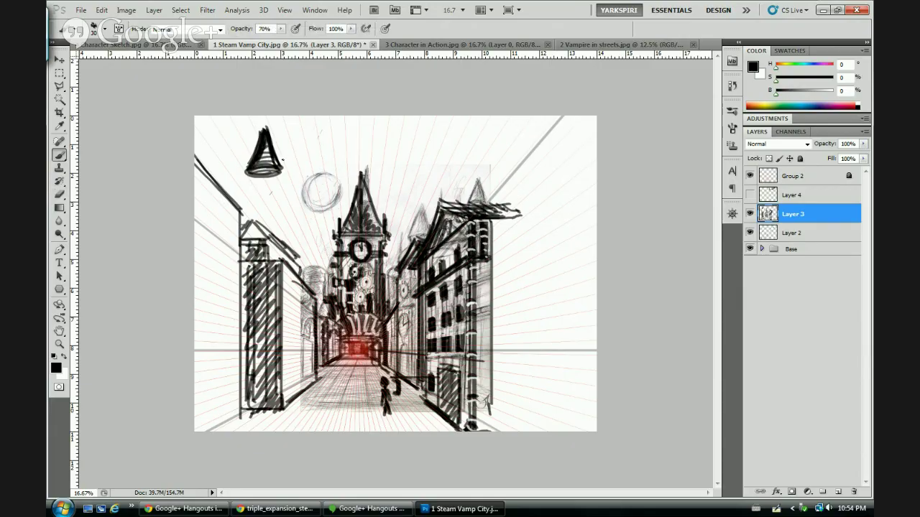
- Add bent pipes to both sides of the cone spire and check the original sketch with Layer 3 hidden
mouse_move(281, 157)
mouse_down()
mouse_move(283, 172)
mouse_move(289, 156)
mouse_move(280, 160)
mouse_up()
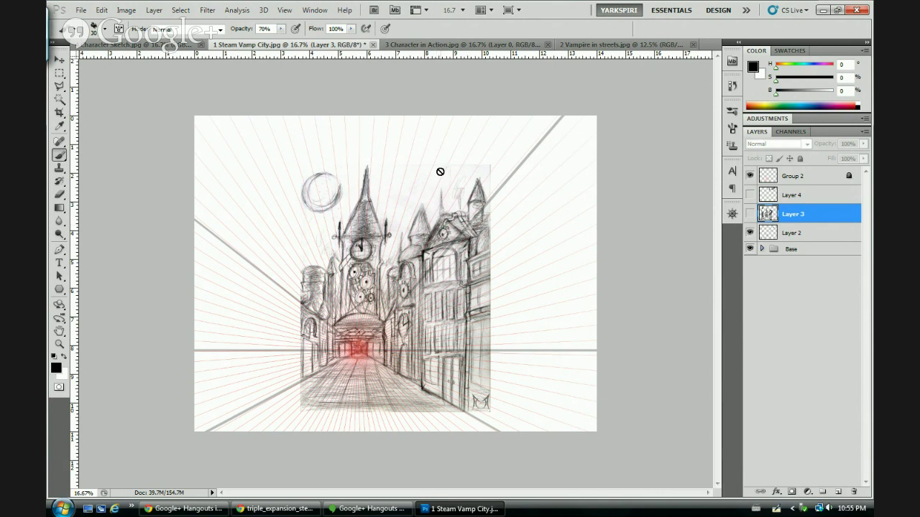
click(751, 214)
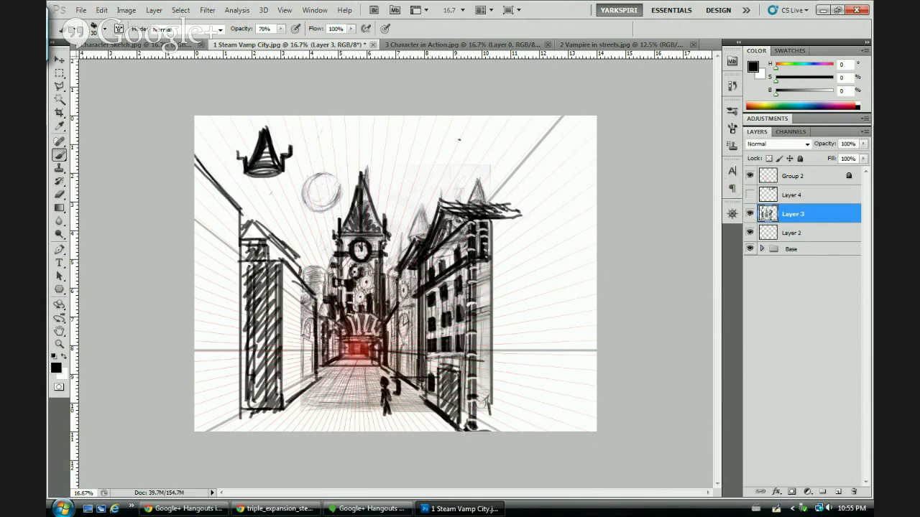
- Sketch a long gabled roof section with mechanical detail inside it in the sky above the right building
mouse_move(438, 139)
mouse_down()
mouse_move(423, 164)
mouse_move(436, 130)
mouse_move(451, 155)
mouse_move(418, 164)
mouse_up()
drag(435, 130, 501, 135)
drag(451, 156, 508, 149)
drag(440, 135, 453, 148)
mouse_move(451, 136)
mouse_down()
mouse_move(472, 128)
mouse_move(460, 144)
mouse_move(436, 145)
mouse_move(434, 133)
mouse_move(506, 152)
mouse_move(436, 166)
mouse_up()
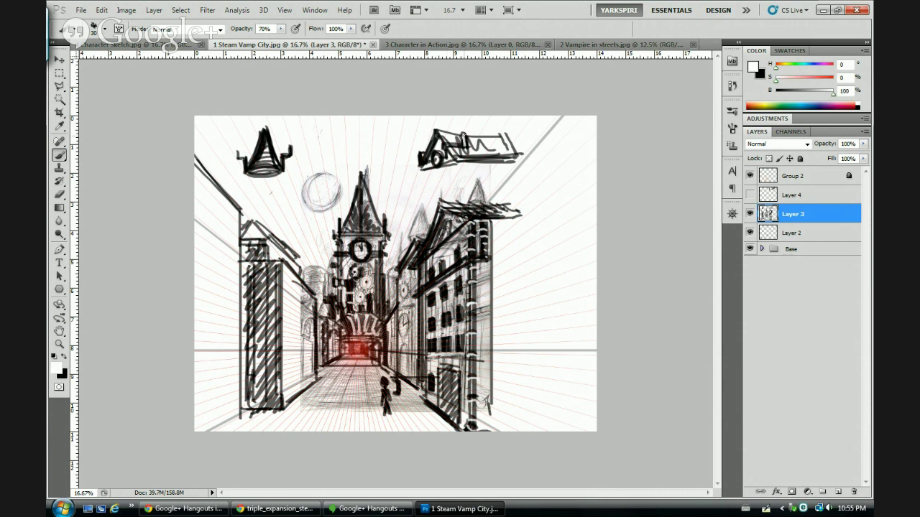
key(shift)
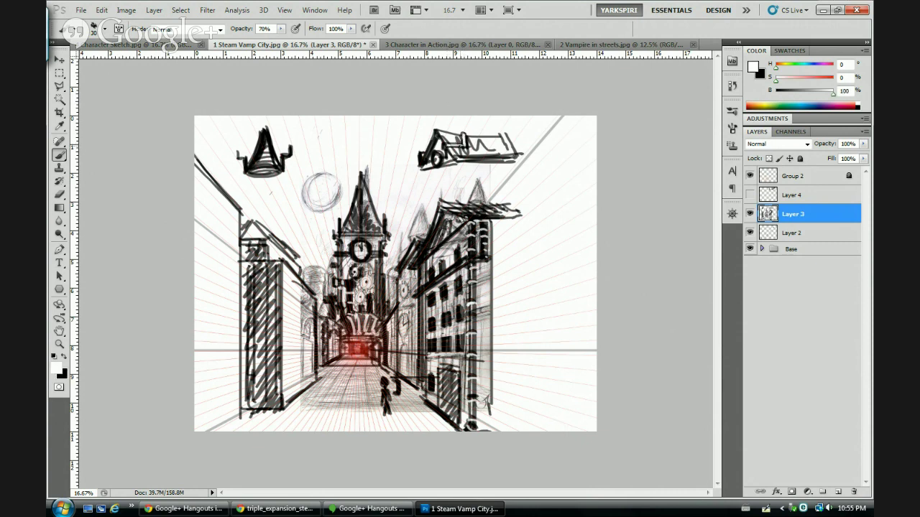
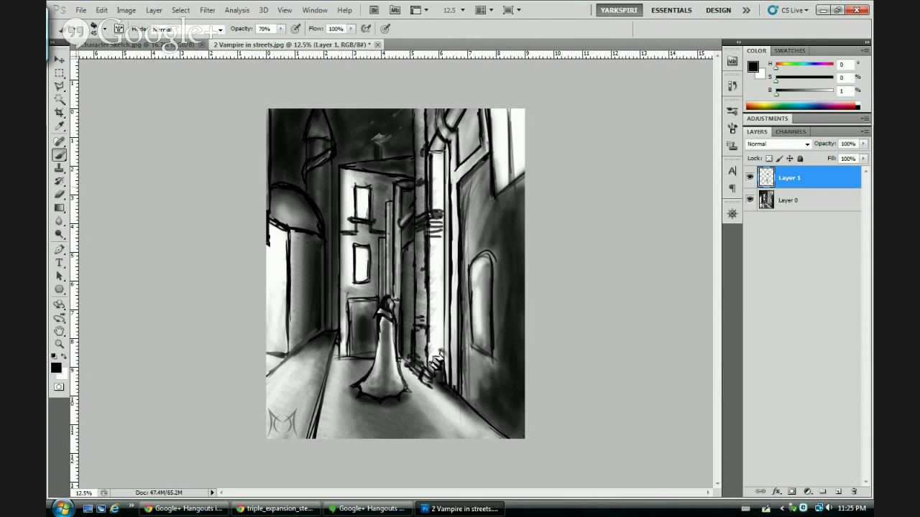
- Draw black rivet-like dots and a small decorative cap around the upper window of the back building
drag(348, 186, 361, 188)
drag(372, 191, 378, 194)
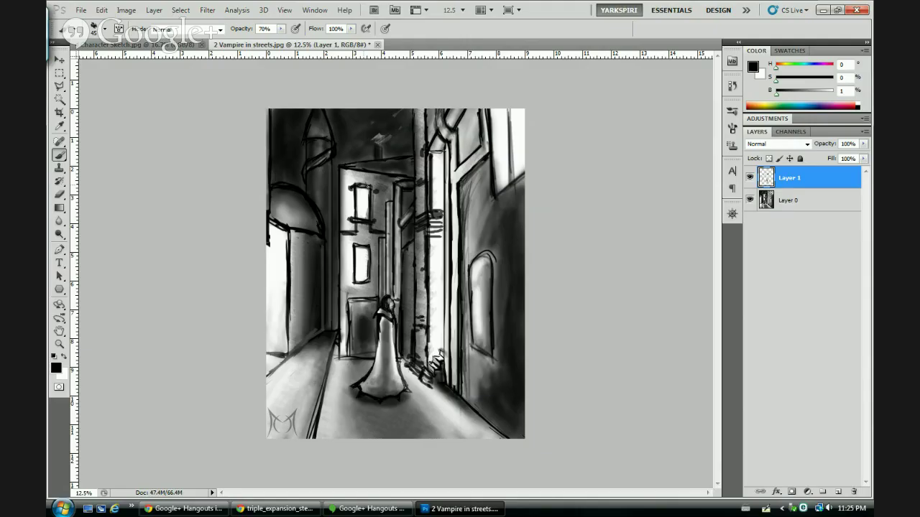
drag(354, 183, 374, 182)
drag(353, 188, 361, 194)
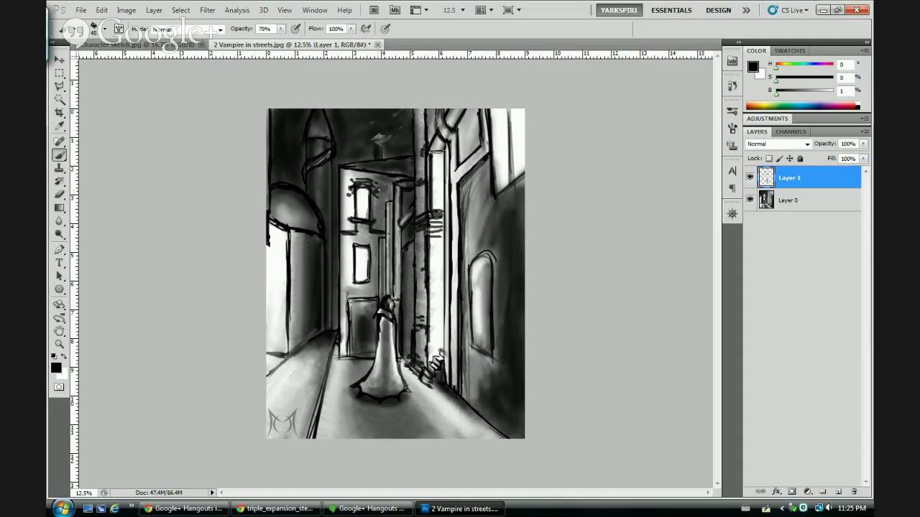
drag(378, 188, 354, 199)
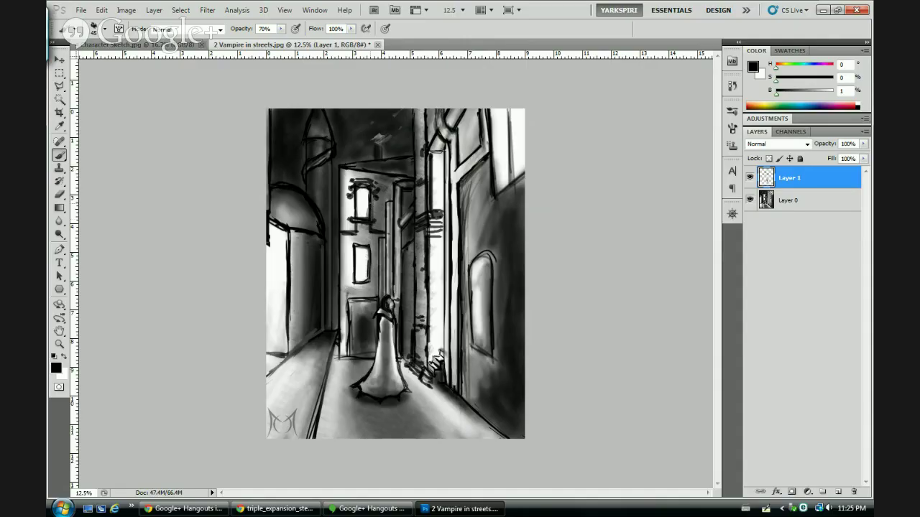
mouse_move(368, 191)
mouse_down()
mouse_move(368, 222)
mouse_move(368, 213)
mouse_move(355, 218)
mouse_up()
mouse_move(359, 185)
mouse_down()
mouse_move(370, 177)
mouse_move(359, 176)
mouse_up()
- Thicken the lower window's frame on the back building and add sill brackets and a rounded ornament above it
mouse_move(352, 245)
mouse_down()
mouse_move(352, 280)
mouse_move(370, 286)
mouse_move(357, 284)
mouse_up()
mouse_move(352, 281)
mouse_down()
mouse_move(375, 281)
mouse_move(358, 294)
mouse_up()
drag(368, 286, 369, 294)
mouse_move(356, 241)
mouse_down()
mouse_move(365, 238)
mouse_move(367, 249)
mouse_up()
drag(367, 251, 370, 237)
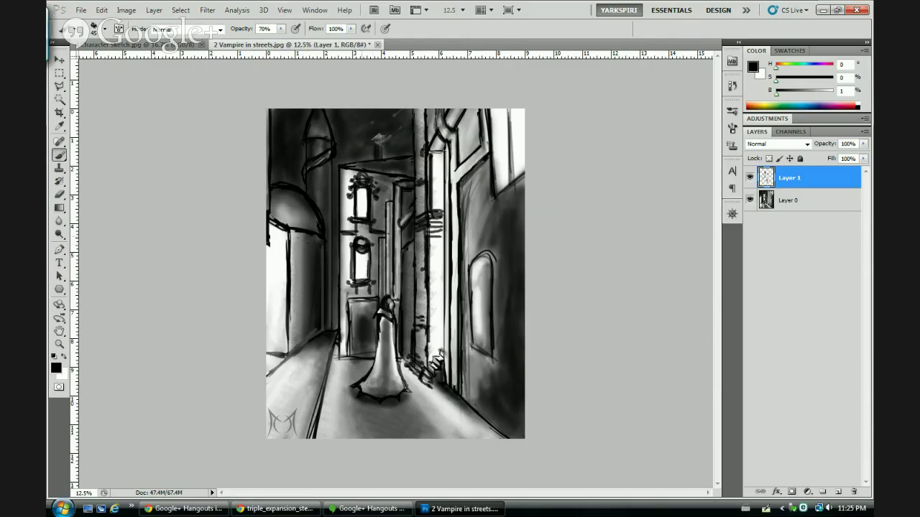
drag(359, 240, 364, 233)
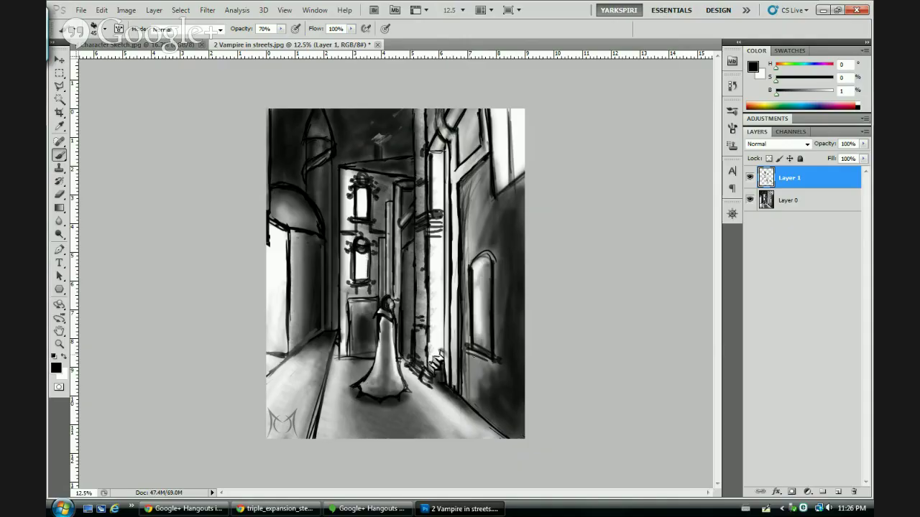
- Add a round ornament to the top of the right wall's arched window and draw pane bars across the windows
mouse_move(469, 266)
mouse_down()
mouse_move(493, 252)
mouse_move(498, 264)
mouse_move(468, 275)
mouse_move(498, 268)
mouse_move(474, 253)
mouse_move(489, 276)
mouse_move(471, 244)
mouse_up()
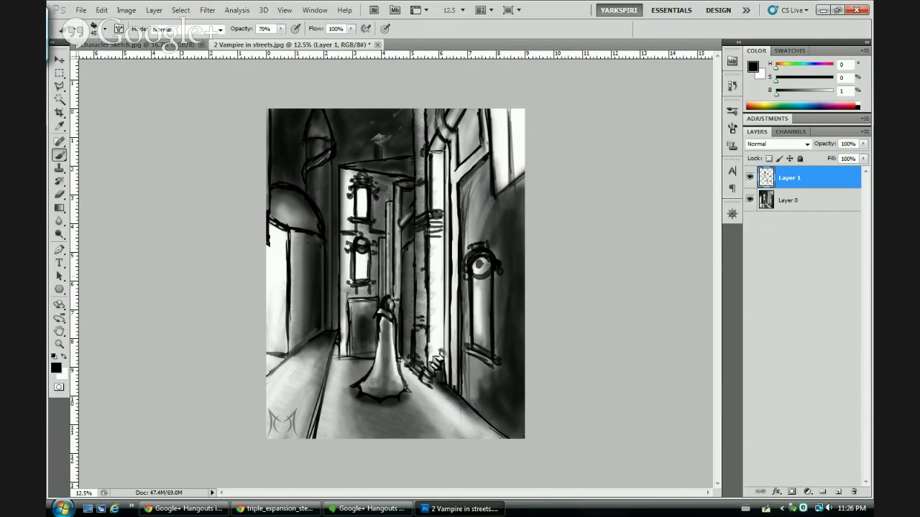
mouse_move(469, 277)
mouse_down()
mouse_move(487, 259)
mouse_move(482, 281)
mouse_move(495, 271)
mouse_up()
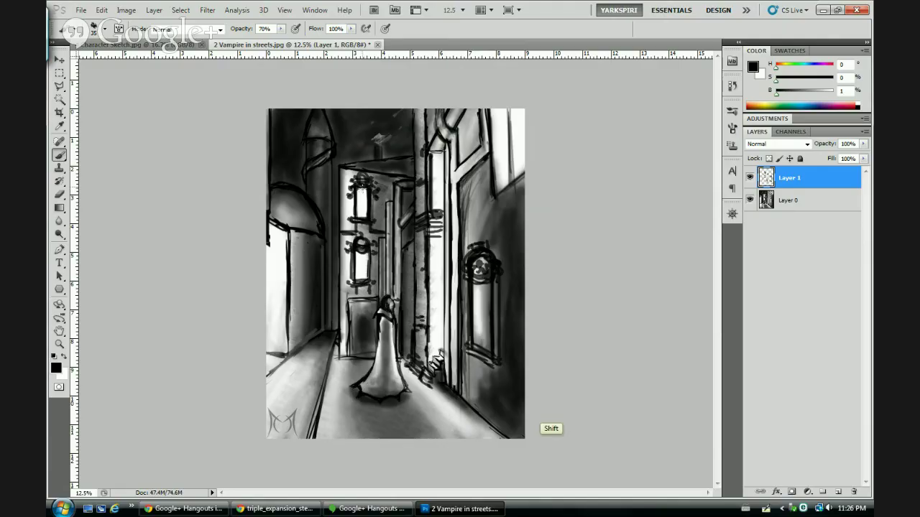
drag(359, 201, 367, 207)
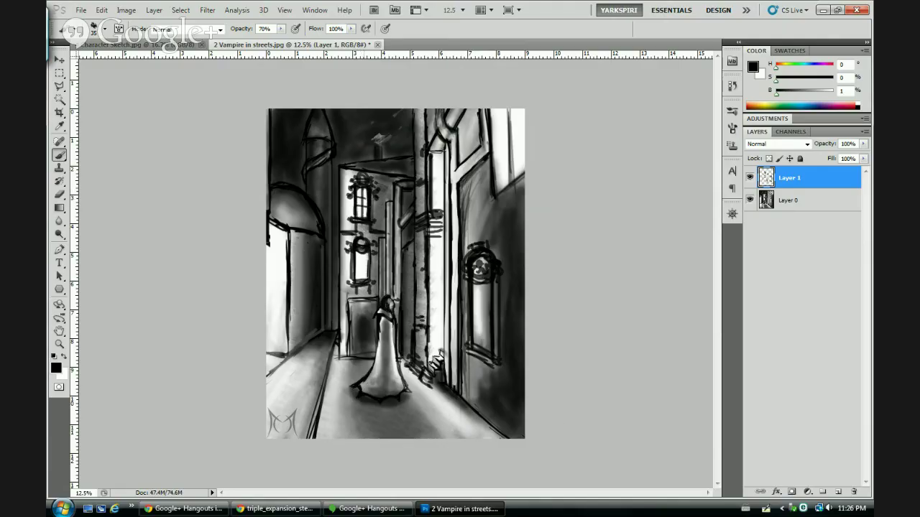
click(361, 263)
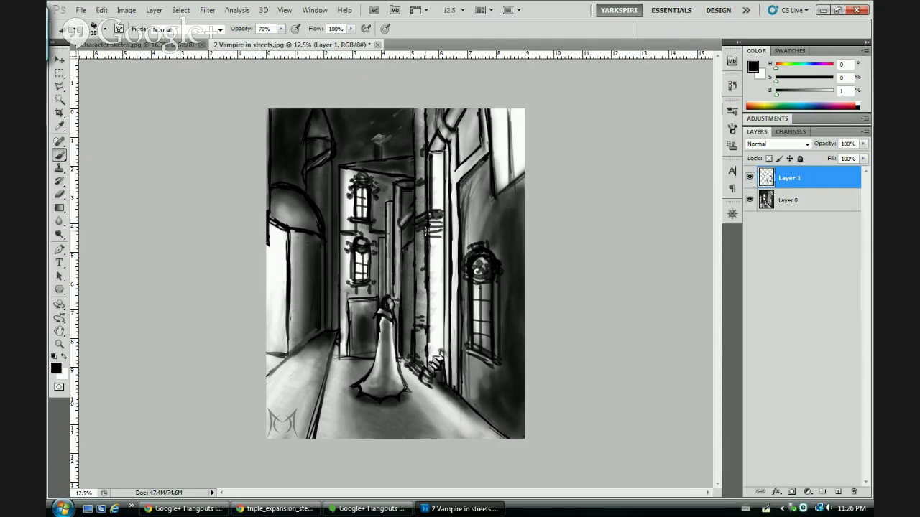
mouse_move(425, 228)
mouse_down()
mouse_move(424, 365)
mouse_move(434, 248)
mouse_up()
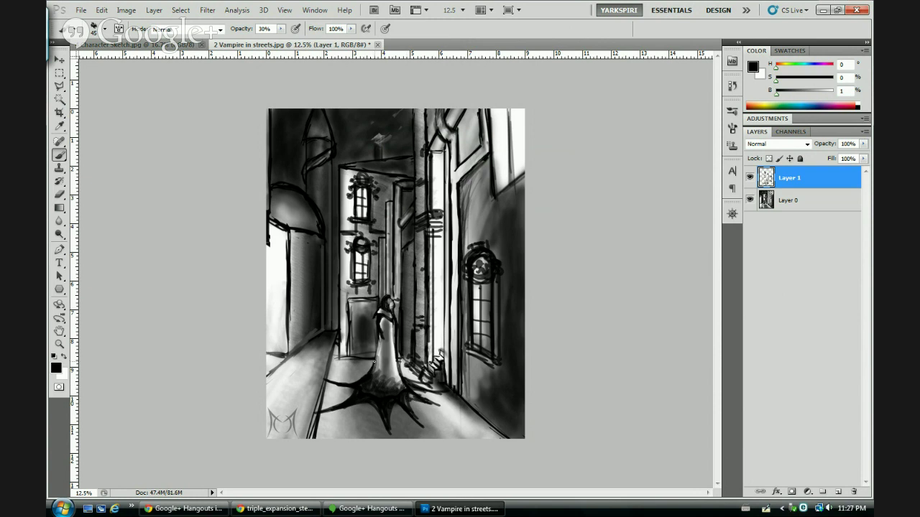
- Paint white highlights into the flared lower part of the figure's cloak at 30% brush opacity
key(x)
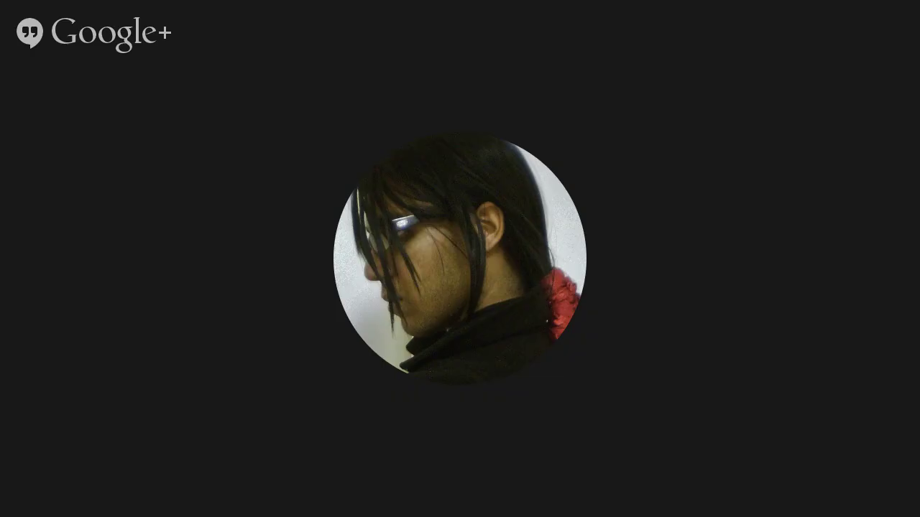
mouse_move(373, 399)
mouse_down()
mouse_move(382, 397)
mouse_move(362, 382)
mouse_move(374, 366)
mouse_move(381, 388)
mouse_move(359, 392)
mouse_move(353, 404)
mouse_move(368, 383)
mouse_up()
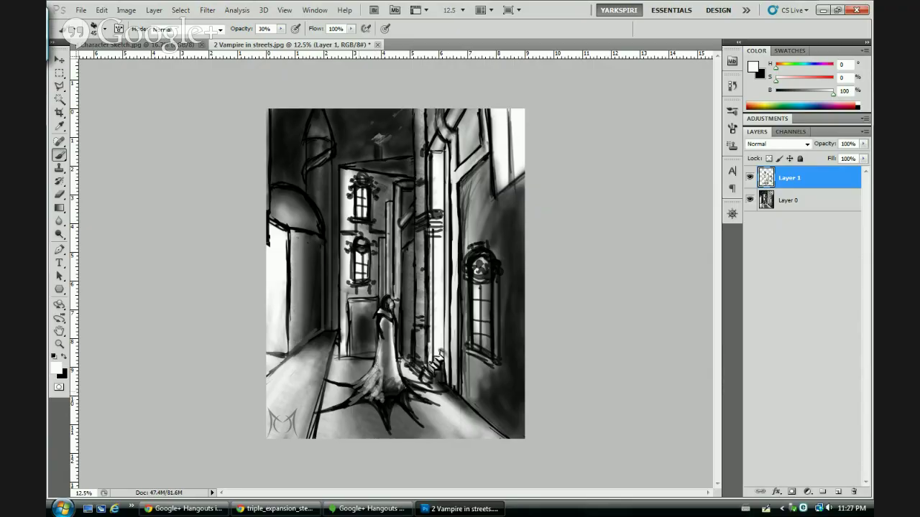
key(x)
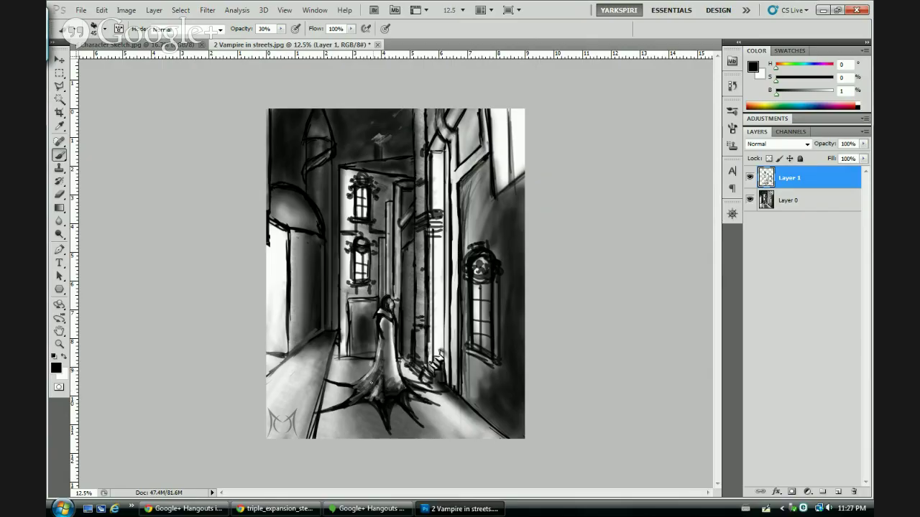
key(x)
mouse_move(359, 388)
mouse_down()
mouse_move(347, 404)
mouse_move(384, 378)
mouse_up()
key(x)
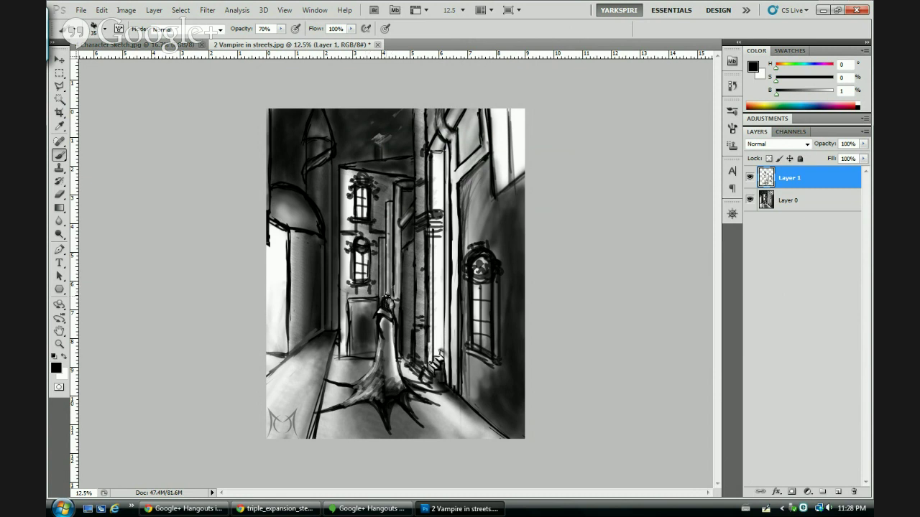
- Try a small raised black detail on top of the cloaked figure's head
drag(383, 289, 392, 297)
drag(388, 300, 392, 304)
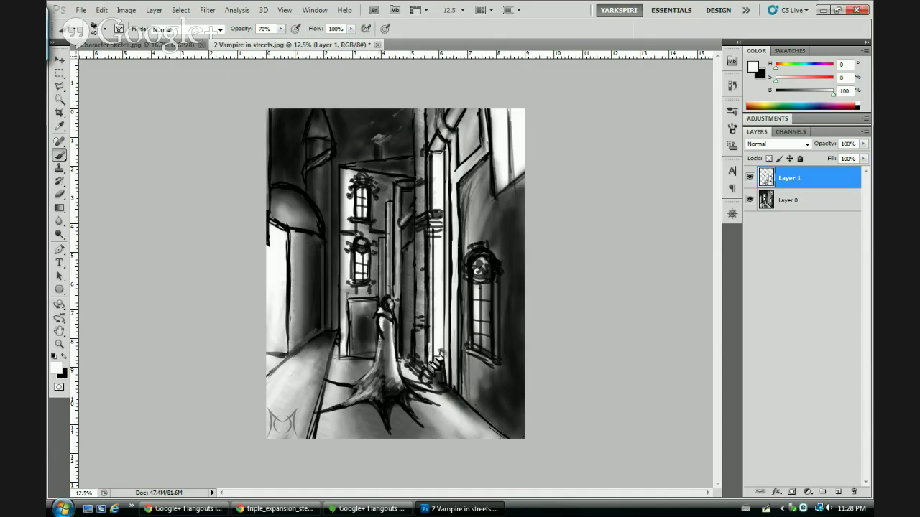
- Brighten the cloak's edges with white strokes and add another black pointed tail to its hem at 70% opacity
mouse_move(381, 341)
mouse_down()
mouse_move(364, 380)
mouse_move(329, 379)
mouse_up()
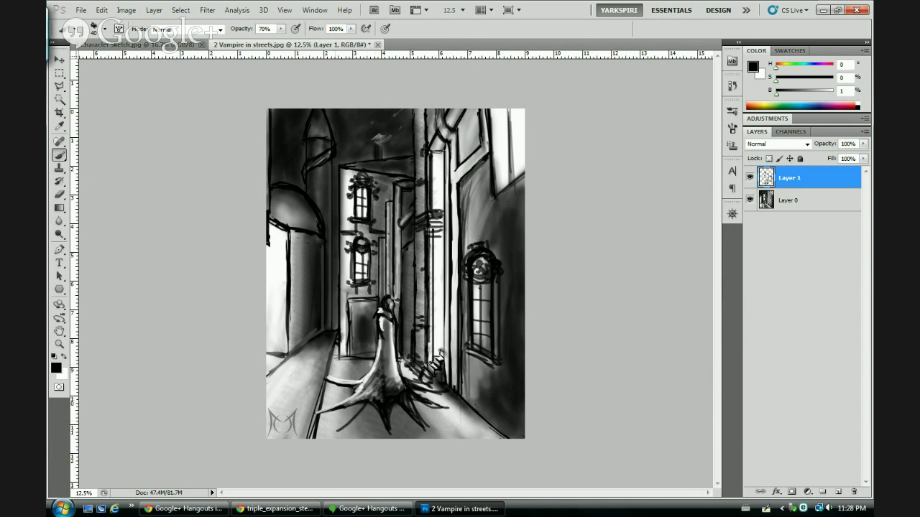
drag(338, 431, 371, 401)
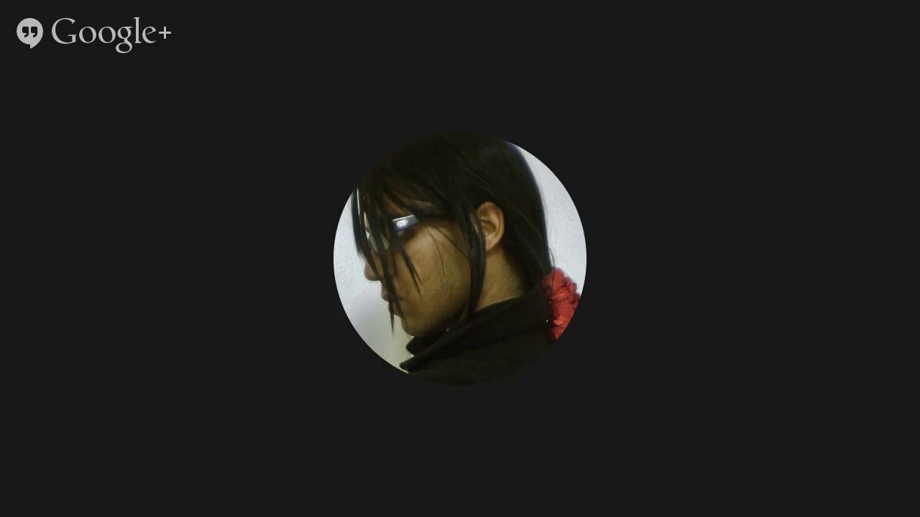
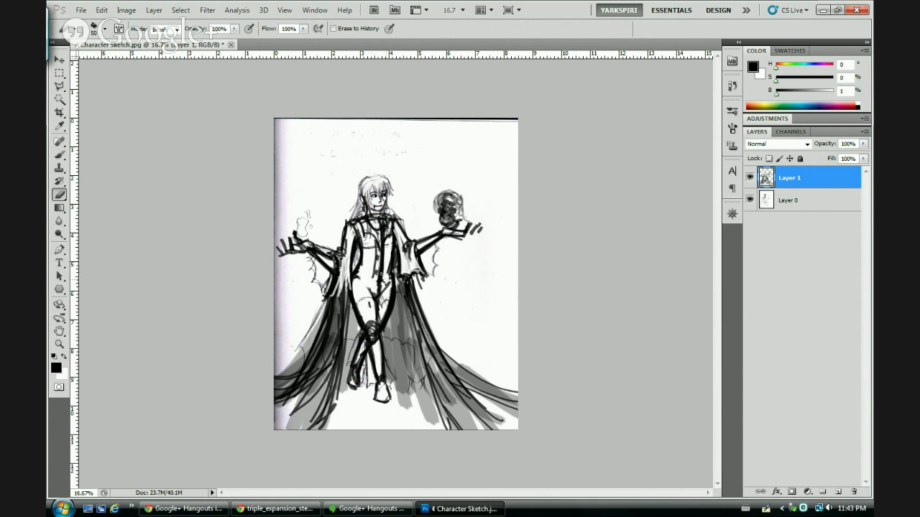
- Paint white over the dark lines around the character's hips and upper thighs with the Brush at 70% opacity
key(b)
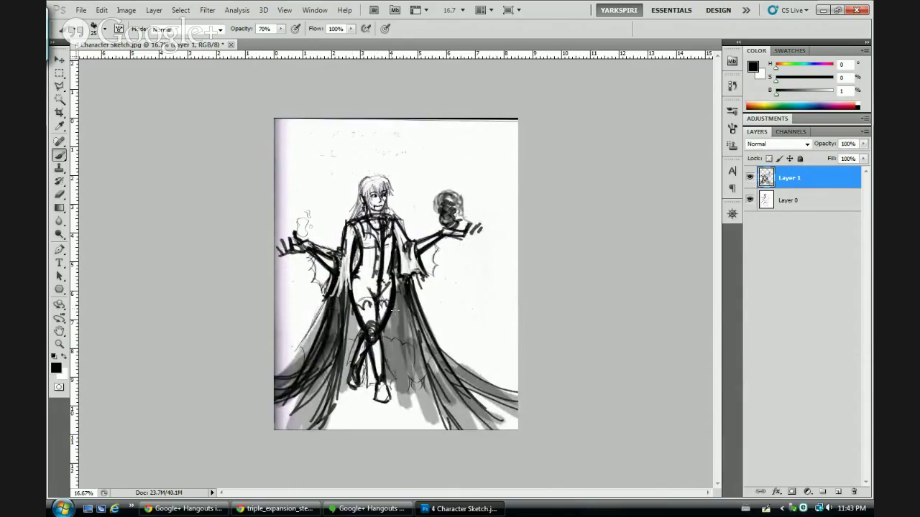
key(x)
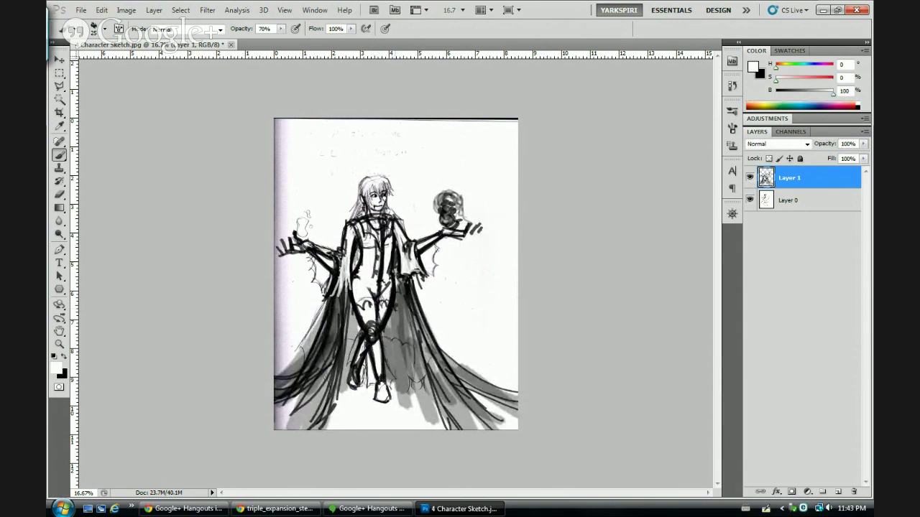
mouse_move(391, 295)
mouse_down()
mouse_move(350, 309)
mouse_move(361, 260)
mouse_move(353, 308)
mouse_up()
key(x)
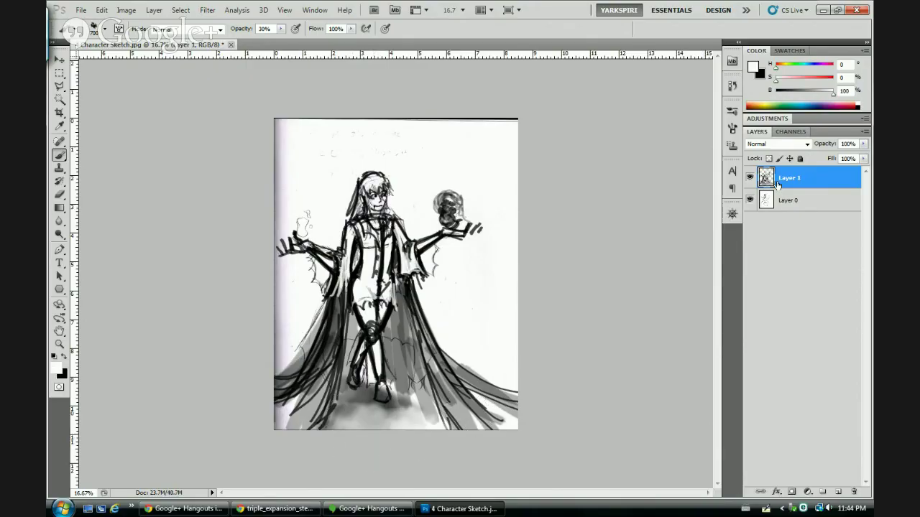
- Compare the overpainting with the original character sketch by repeatedly hiding and showing Layer 1
click(749, 178)
click(750, 178)
click(749, 177)
click(750, 177)
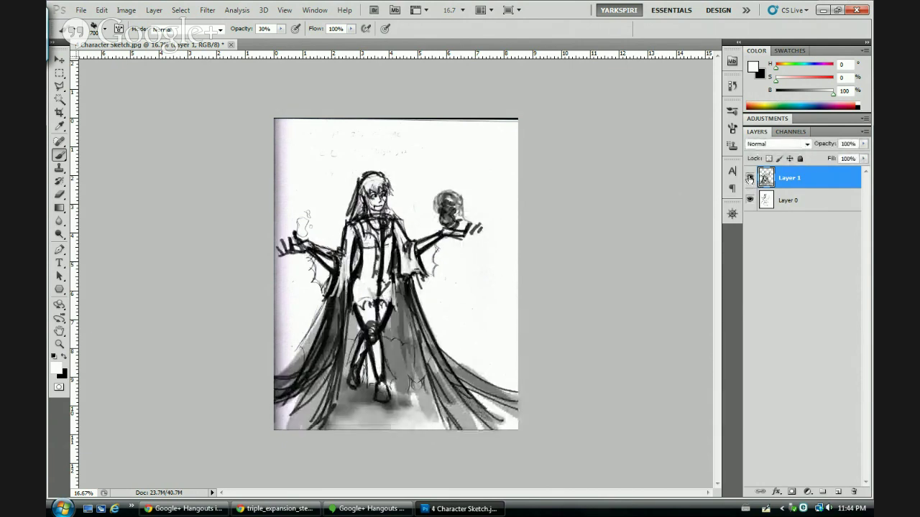
click(749, 178)
click(749, 177)
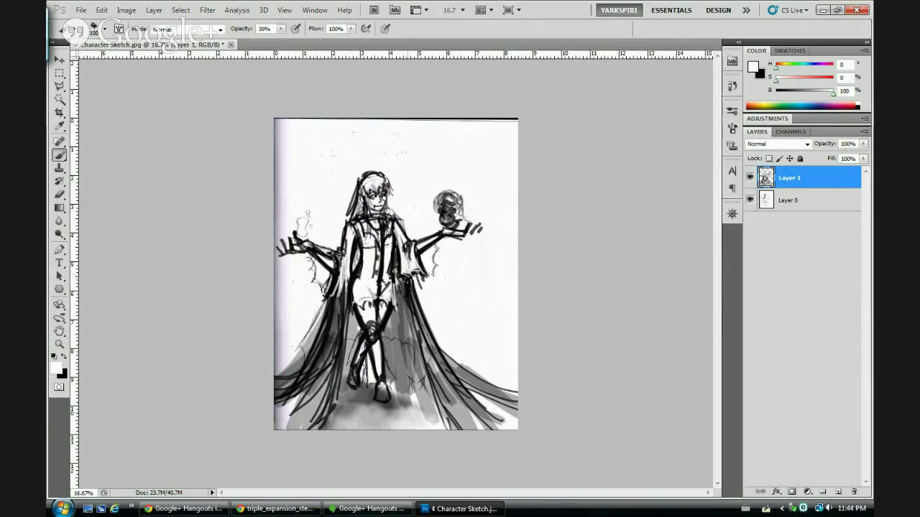
key(bracketleft)
click(749, 179)
click(749, 179)
click(750, 179)
click(750, 179)
- Darken the lower ends of the cape on both sides with a rough black brush of size 300 at 30% opacity
click(105, 29)
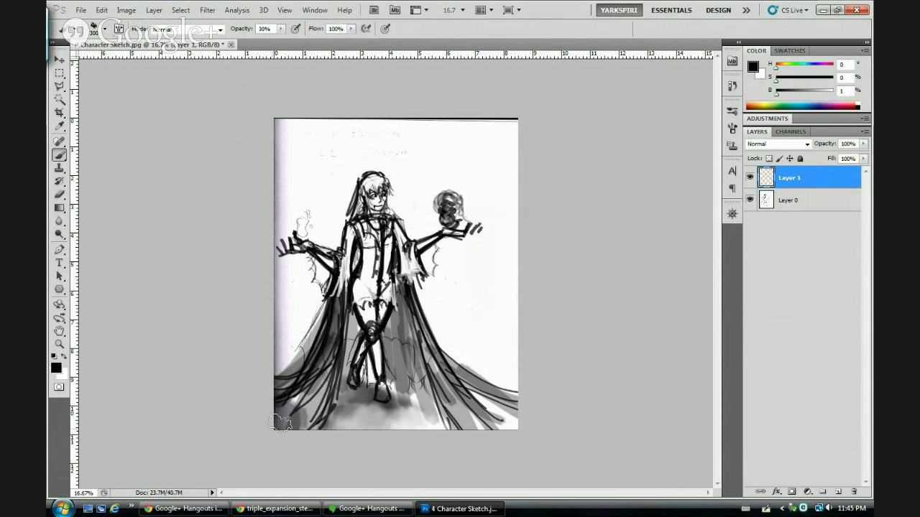
mouse_move(280, 422)
mouse_down()
mouse_move(305, 394)
mouse_move(273, 411)
mouse_move(264, 429)
mouse_move(296, 422)
mouse_up()
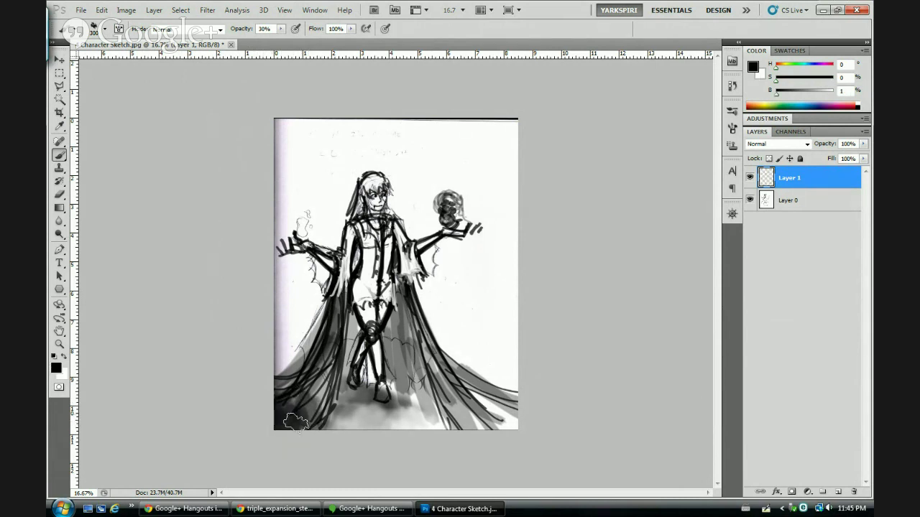
mouse_move(496, 417)
mouse_down()
mouse_move(453, 413)
mouse_move(503, 424)
mouse_move(490, 407)
mouse_move(467, 402)
mouse_move(451, 414)
mouse_move(508, 412)
mouse_move(417, 396)
mouse_move(454, 399)
mouse_move(300, 402)
mouse_move(420, 414)
mouse_move(460, 402)
mouse_move(445, 378)
mouse_move(495, 406)
mouse_move(438, 408)
mouse_up()
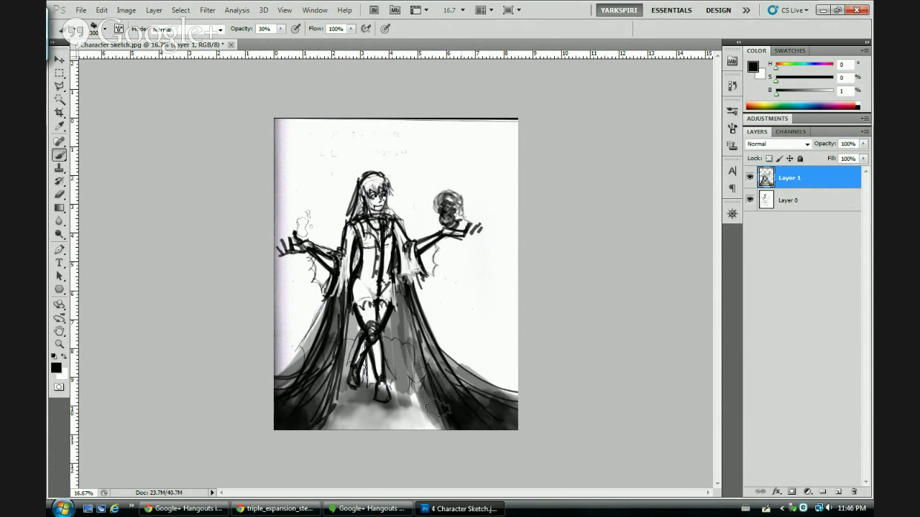
- Save the layered drawing as 4 Character Sketch.psd in Photoshop format in the Critique Oct 08 folder
click(480, 505)
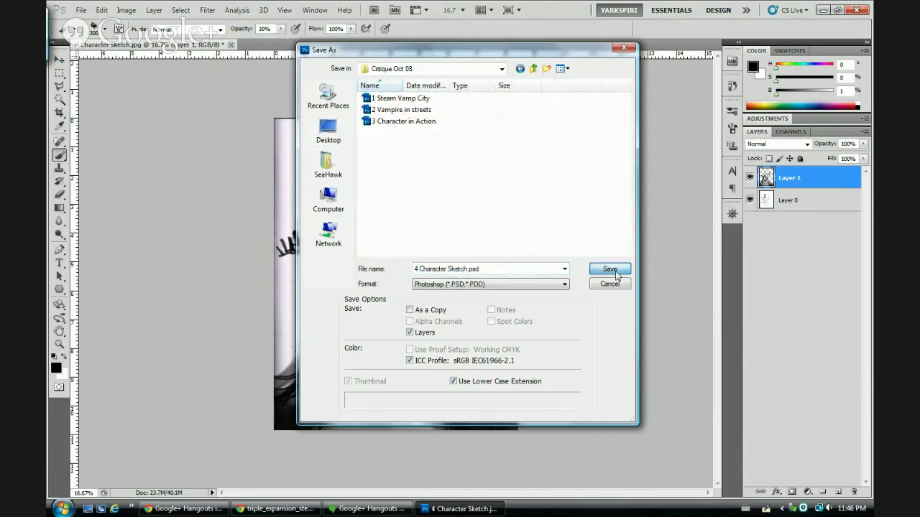
click(606, 269)
click(592, 161)
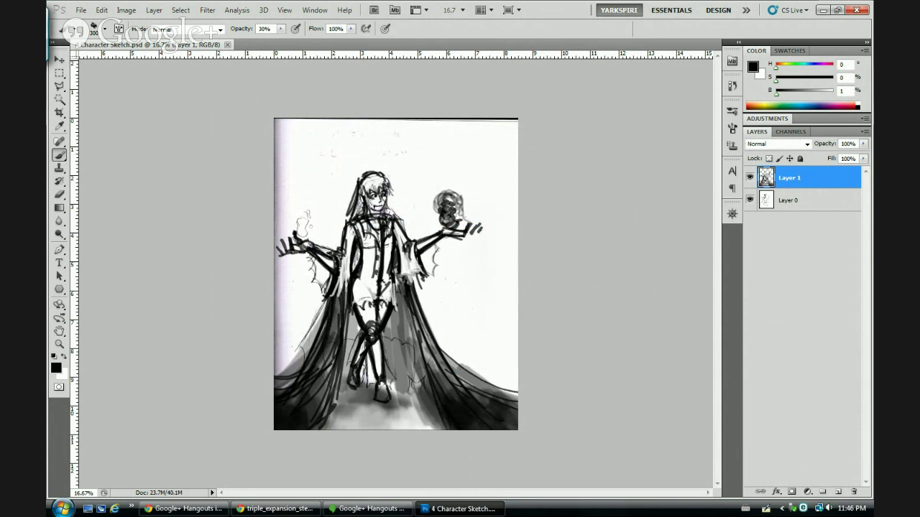
- Switch to the Google+ Hangouts window to check the live broadcast
mouse_move(385, 511)
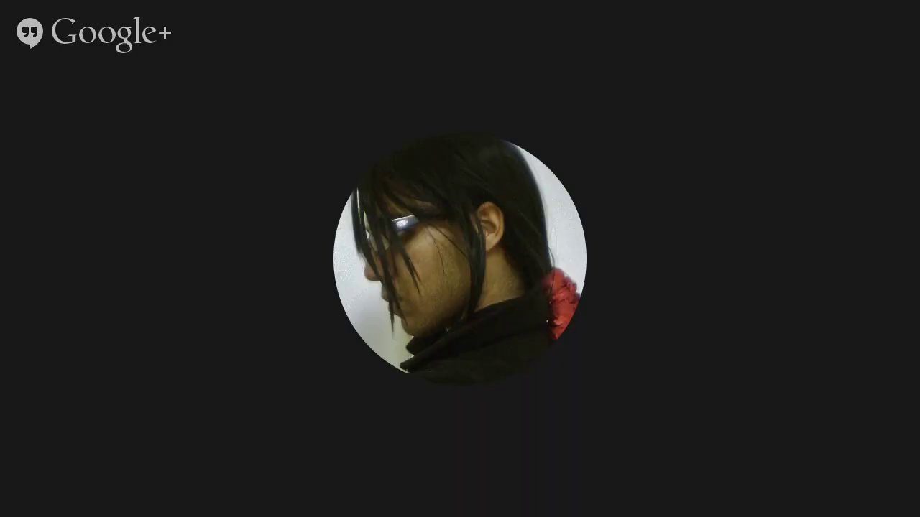
click(384, 510)
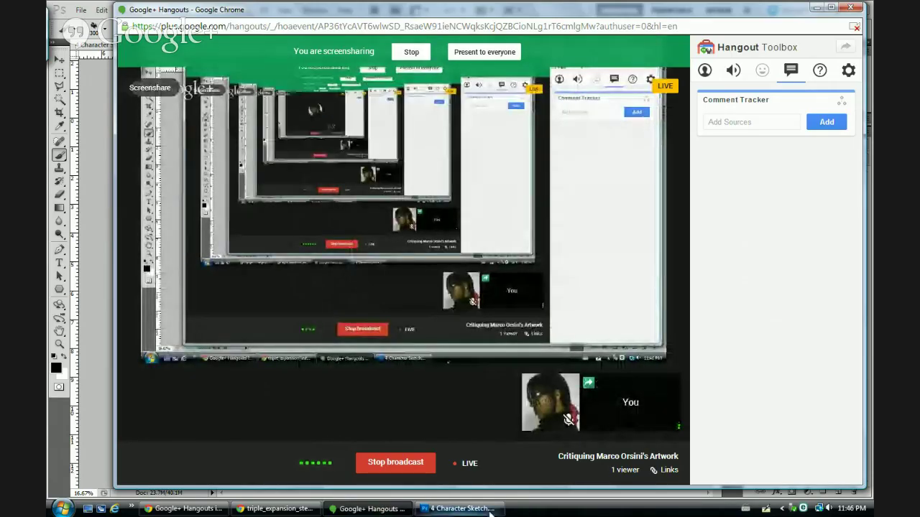
mouse_move(468, 514)
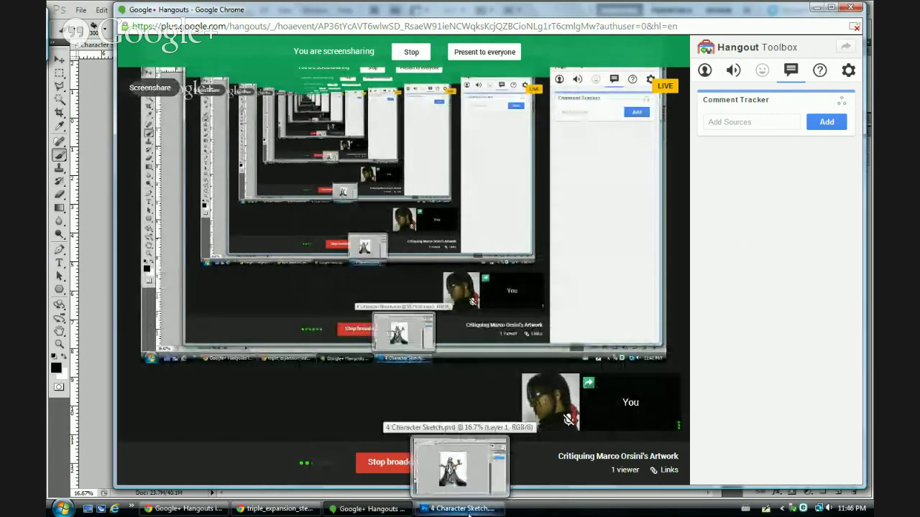